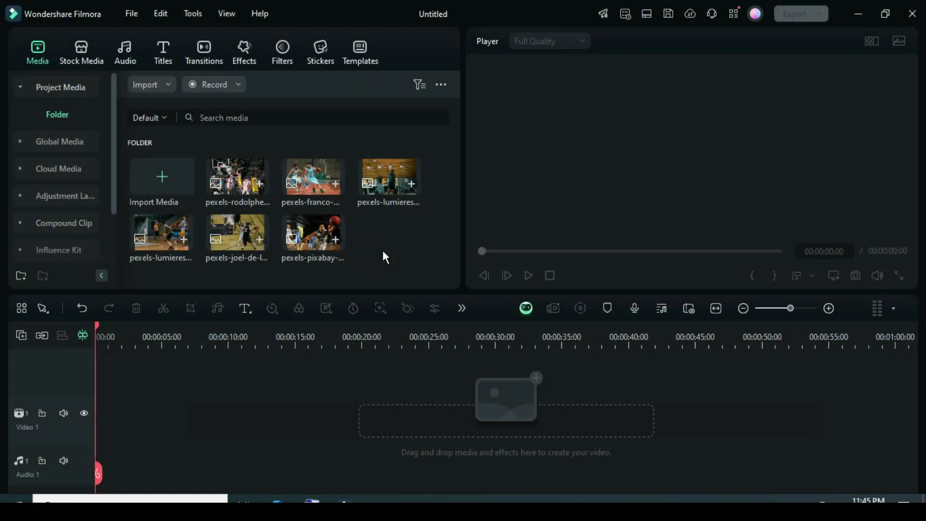
- Add the six basketball photos to the video track and give each a 00:00:07:00 duration
{"action": "left_click_drag", "start_coordinate": [399, 252], "coordinate": [181, 163]}
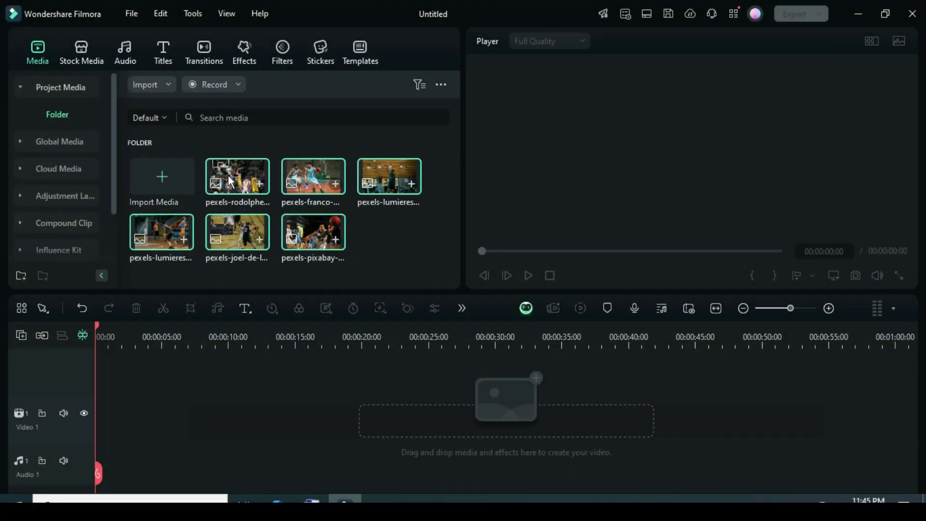
{"action": "left_click_drag", "start_coordinate": [231, 182], "coordinate": [108, 416]}
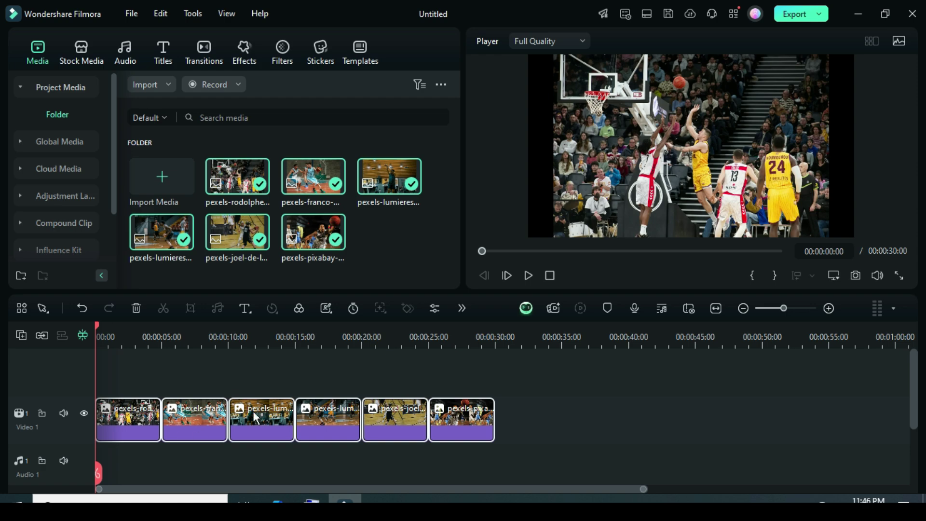
{"action": "left_click", "coordinate": [353, 309]}
{"action": "left_click", "coordinate": [458, 200]}
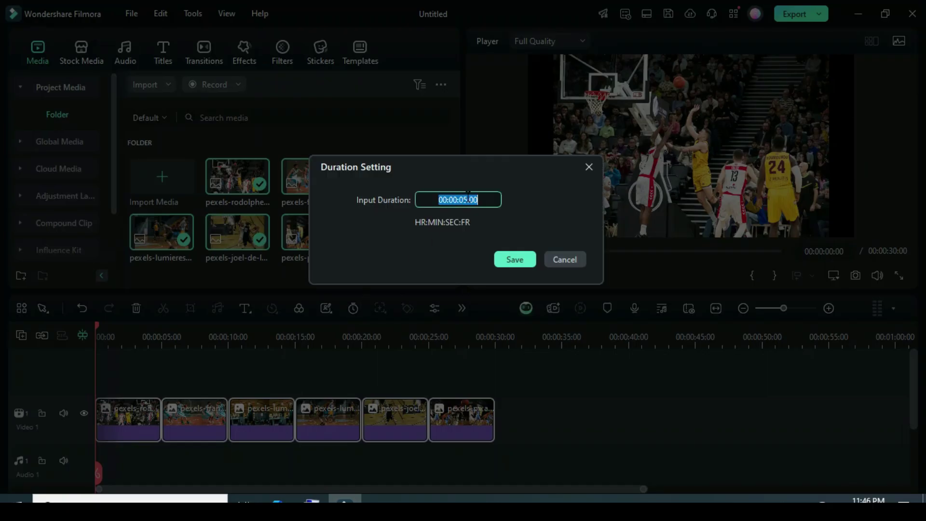
{"action": "type", "text": "700"}
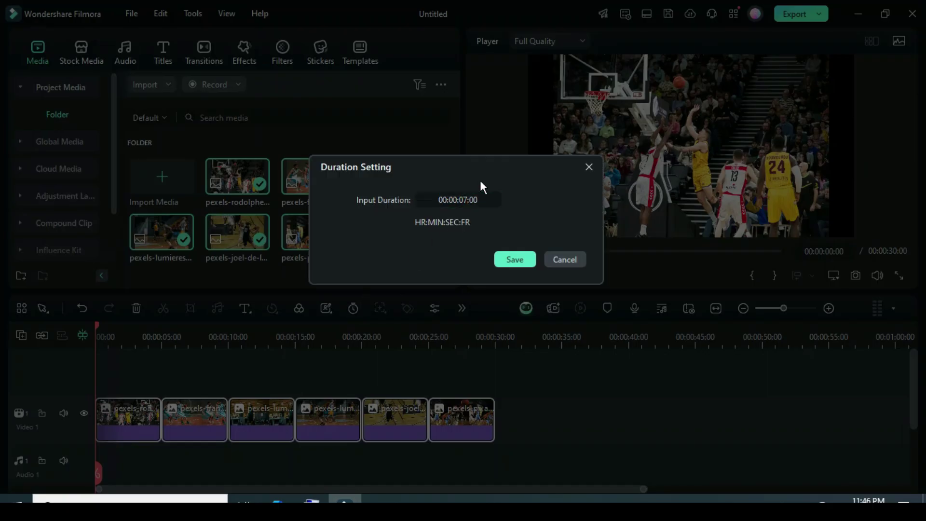
{"action": "left_click", "coordinate": [516, 261]}
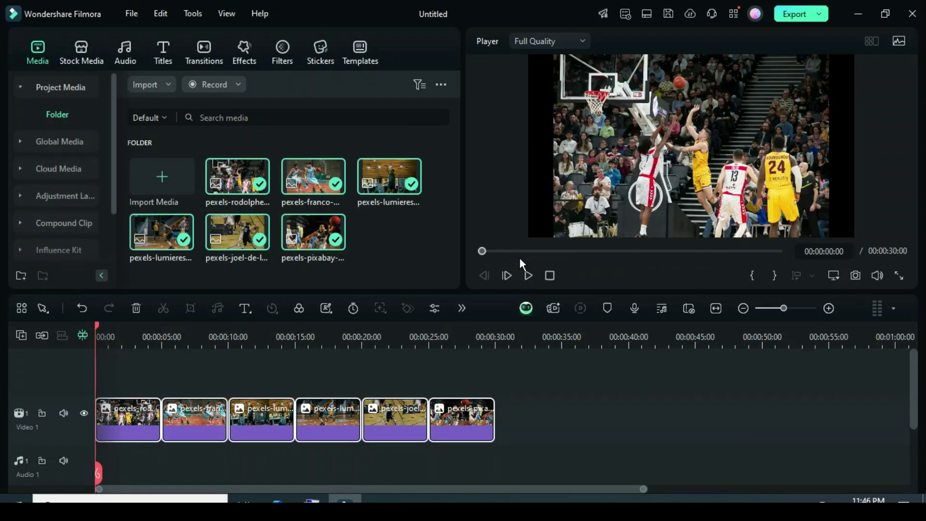
{"action": "left_click", "coordinate": [146, 416]}
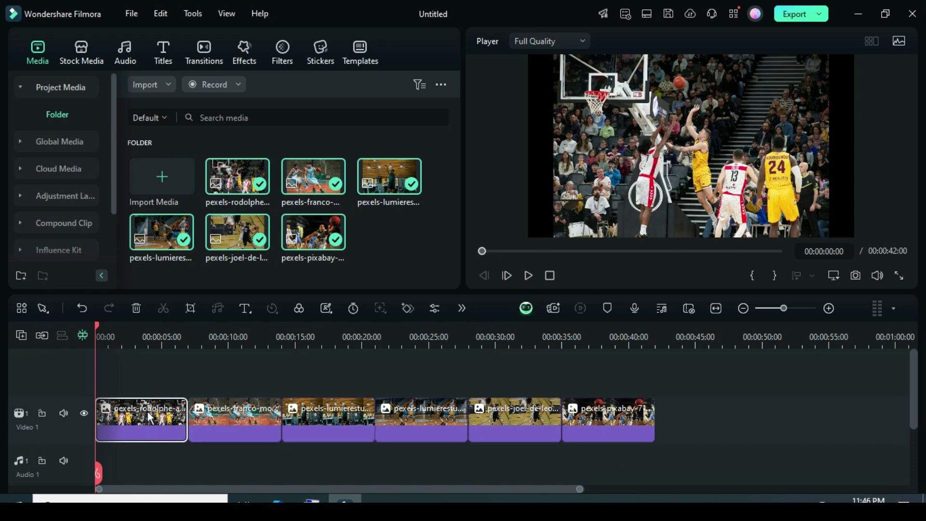
- Crop the first photo to a 16:9 aspect ratio
{"action": "left_click", "coordinate": [192, 305]}
{"action": "left_click", "coordinate": [159, 431]}
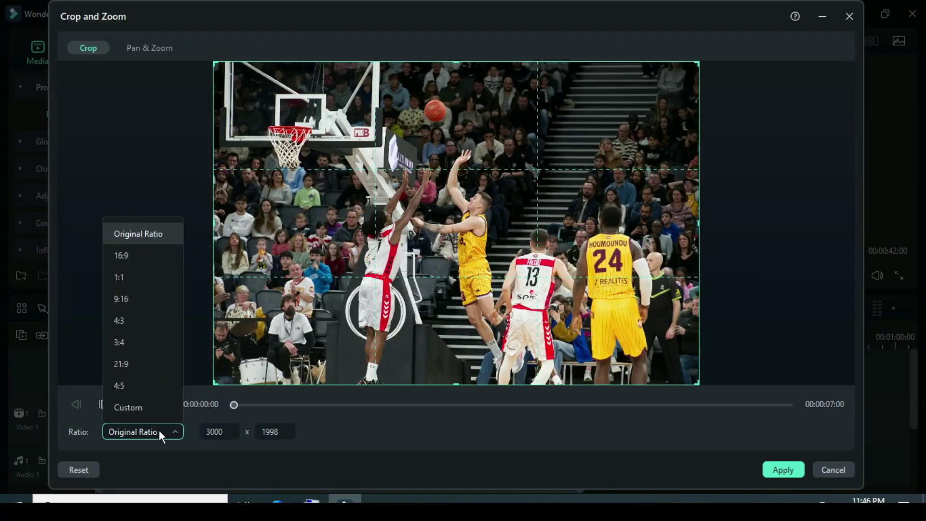
{"action": "left_click", "coordinate": [130, 255]}
- Set a Pan & Zoom with a 2240x1260 end framing over the players, swap start and end, and apply
{"action": "left_click", "coordinate": [147, 48]}
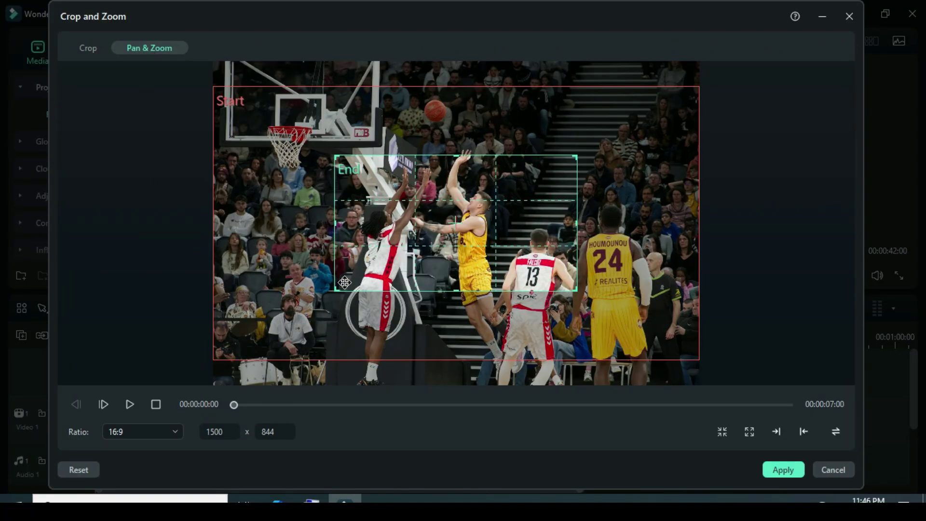
{"action": "left_click_drag", "start_coordinate": [307, 305], "coordinate": [274, 324]}
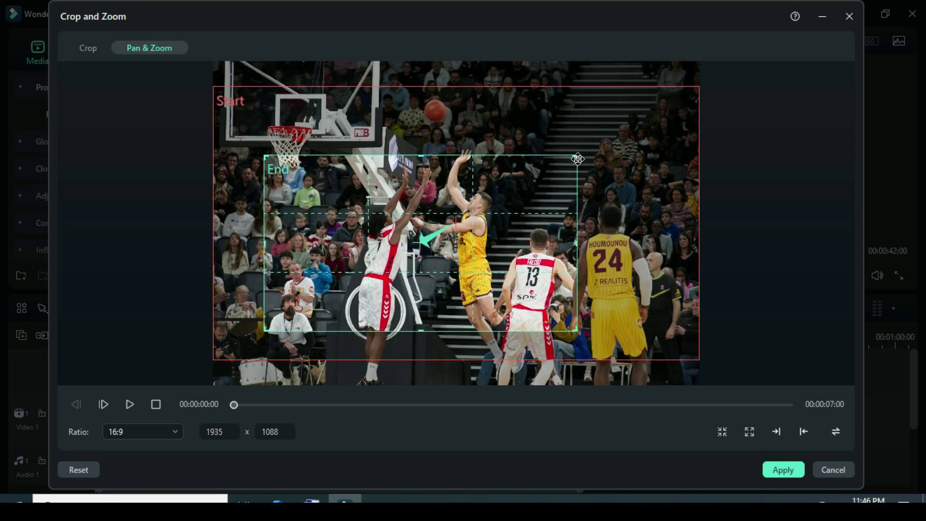
{"action": "left_click_drag", "start_coordinate": [577, 156], "coordinate": [625, 136]}
{"action": "left_click_drag", "start_coordinate": [553, 198], "coordinate": [563, 192]}
{"action": "left_click", "coordinate": [836, 431]}
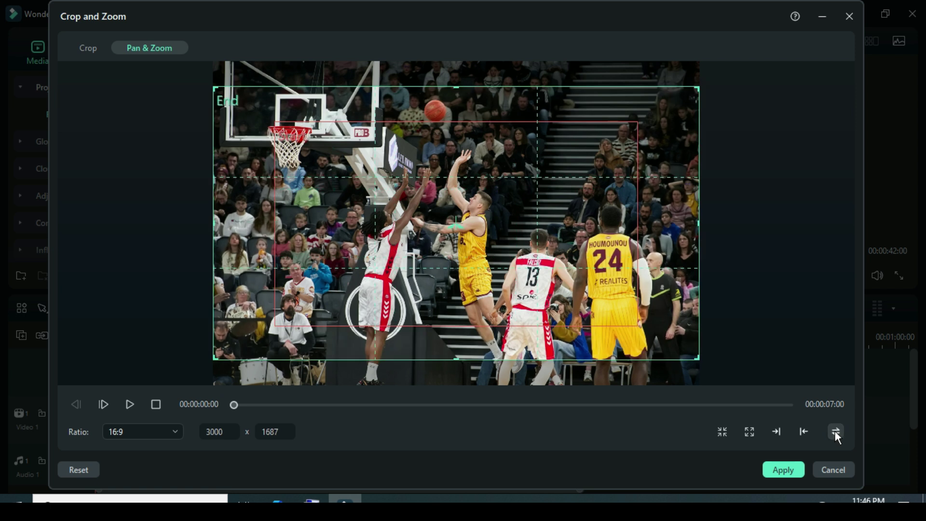
{"action": "left_click", "coordinate": [312, 162]}
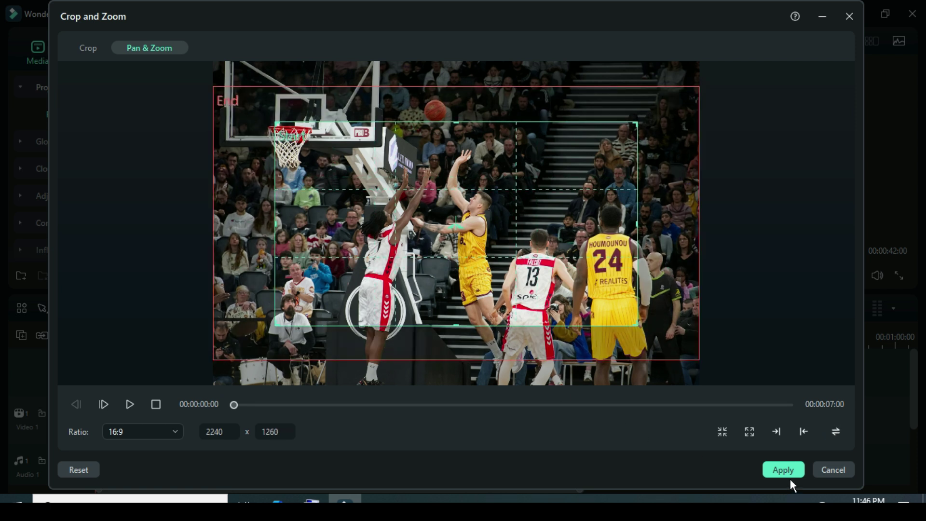
{"action": "left_click", "coordinate": [786, 469]}
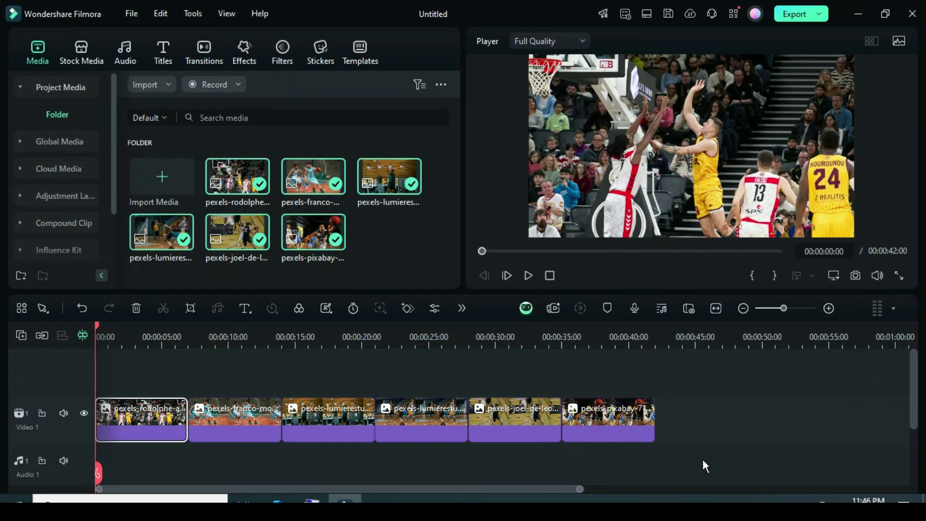
- Set the first photo's scale to 60% in its image properties
{"action": "double_click", "coordinate": [137, 423]}
{"action": "left_click_drag", "start_coordinate": [457, 115], "coordinate": [456, 91]}
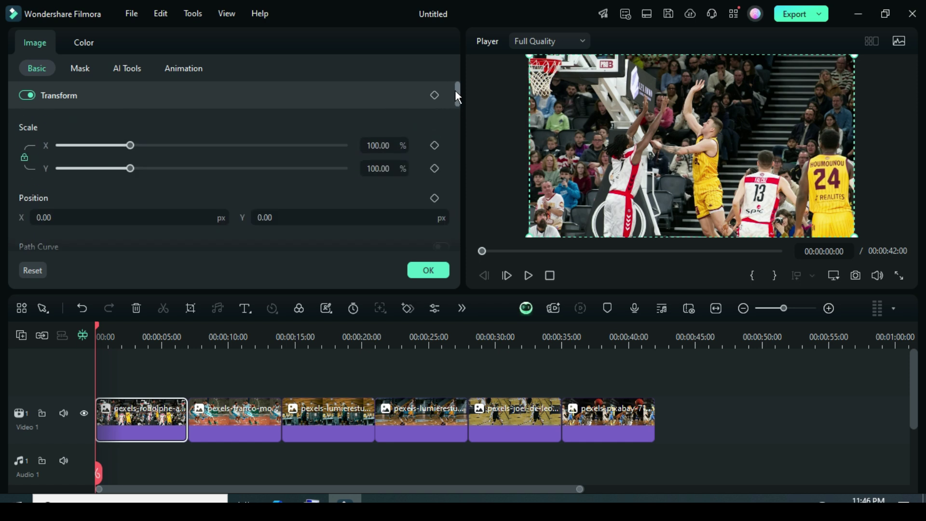
{"action": "left_click", "coordinate": [379, 145]}
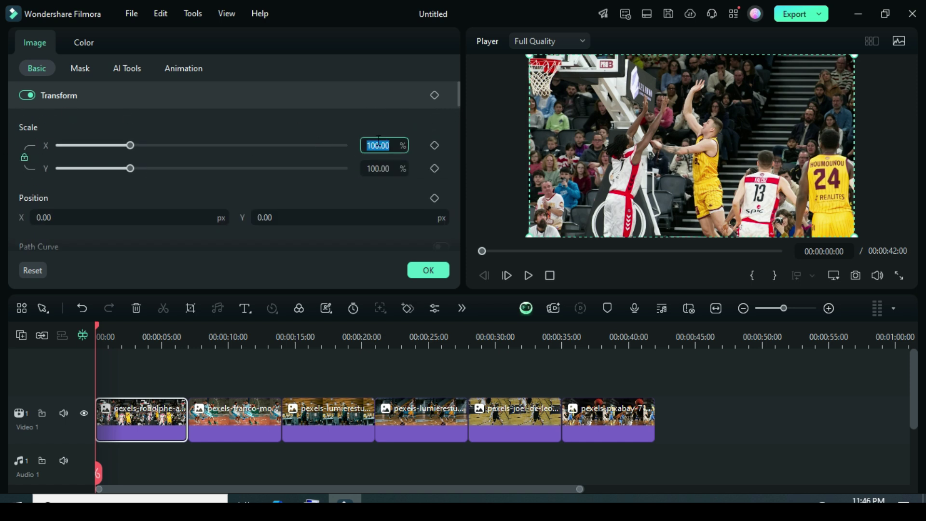
{"action": "type", "text": "562"}
{"action": "key", "text": "Return"}
{"action": "type", "text": "60"}
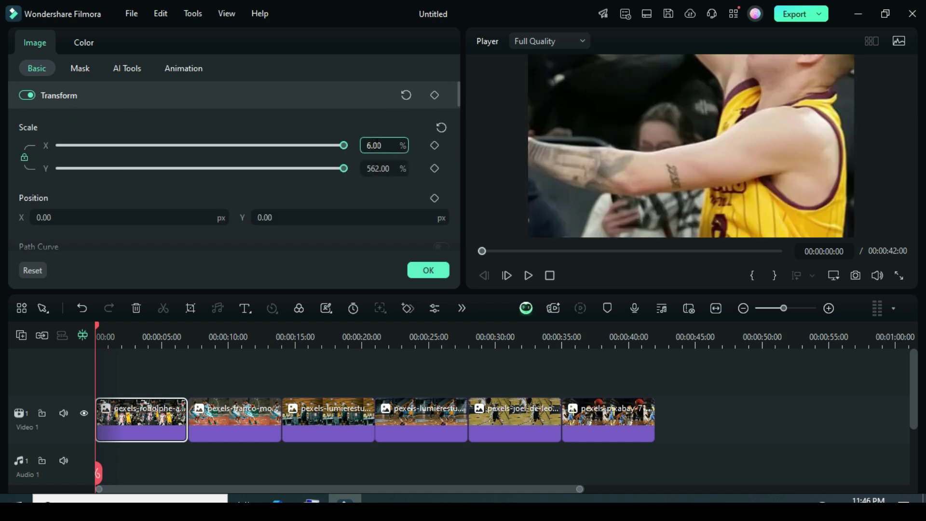
{"action": "key", "text": "Return"}
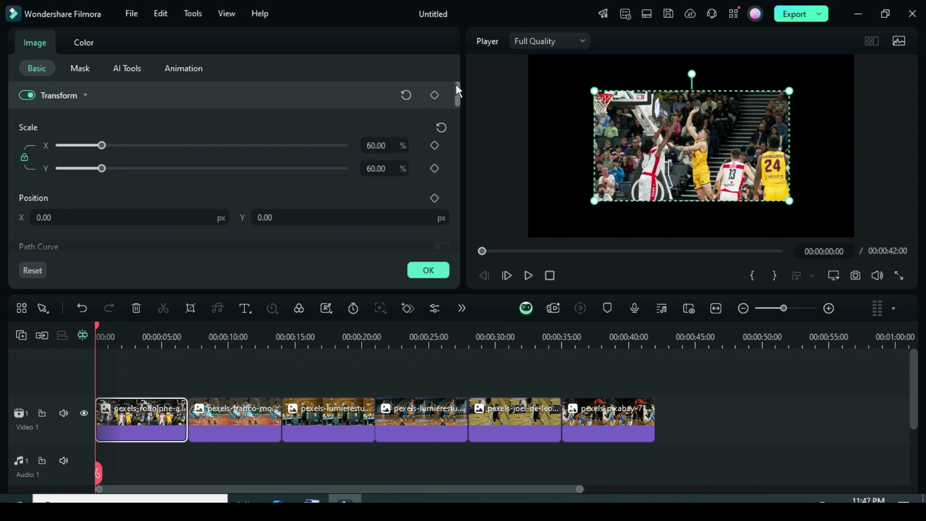
- Enable a drop shadow on the photo, confirm with OK, and show the Effects library
{"action": "left_click_drag", "start_coordinate": [457, 86], "coordinate": [404, 193]}
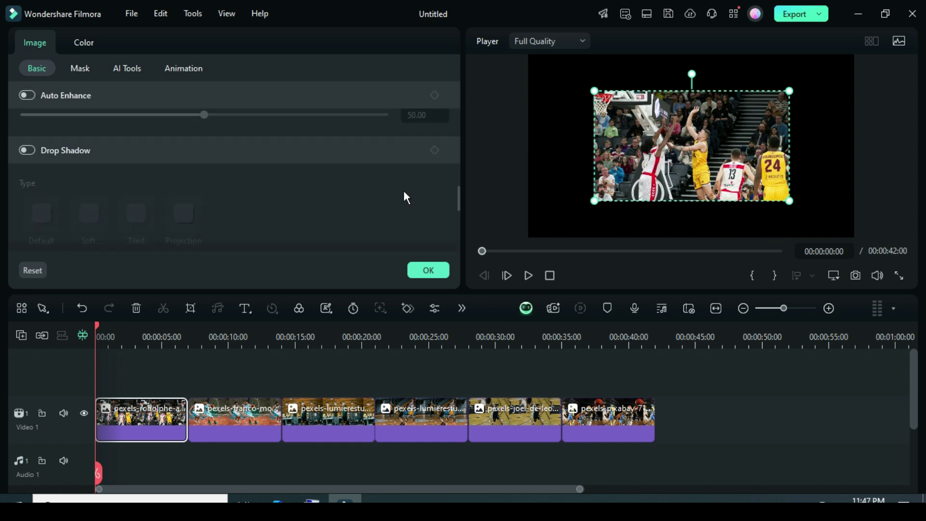
{"action": "left_click", "coordinate": [31, 150]}
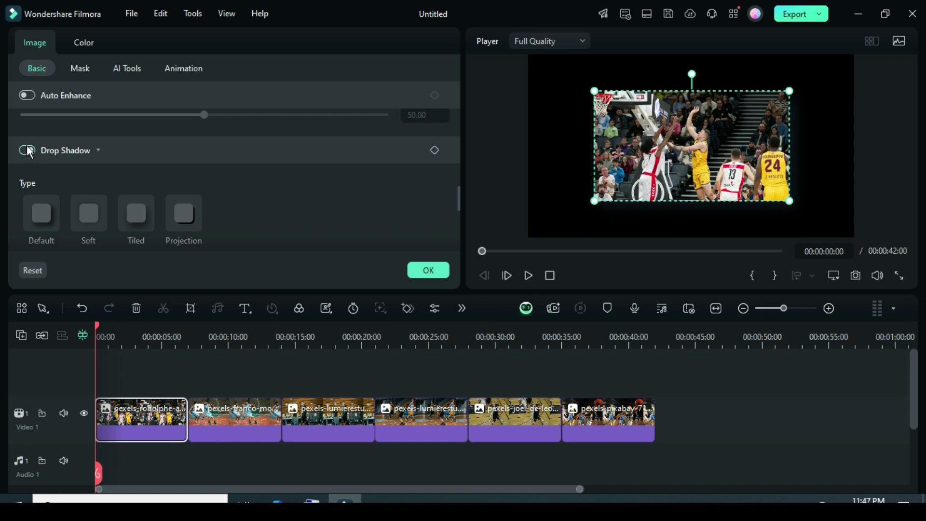
{"action": "left_click", "coordinate": [426, 271]}
{"action": "left_click", "coordinate": [242, 57]}
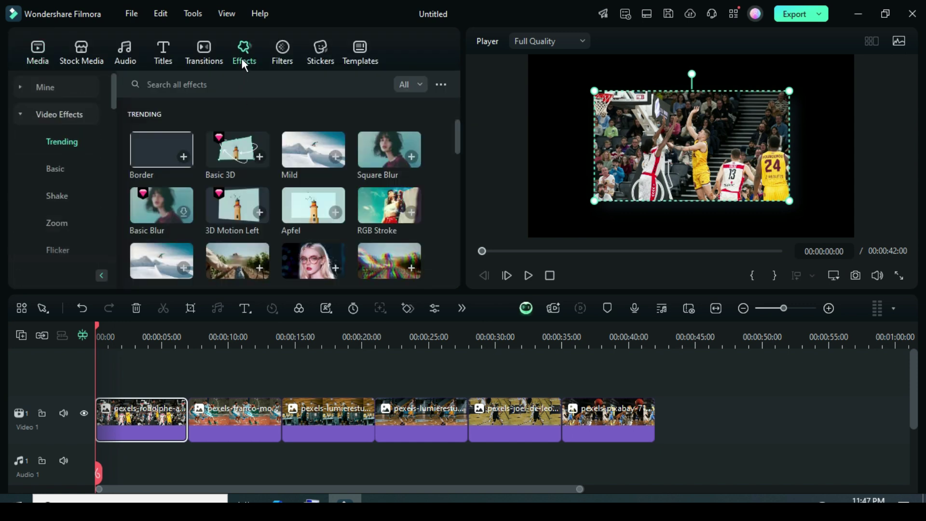
- Apply the Border effect to the first clip with a border size of 1
{"action": "left_click_drag", "start_coordinate": [155, 144], "coordinate": [134, 414]}
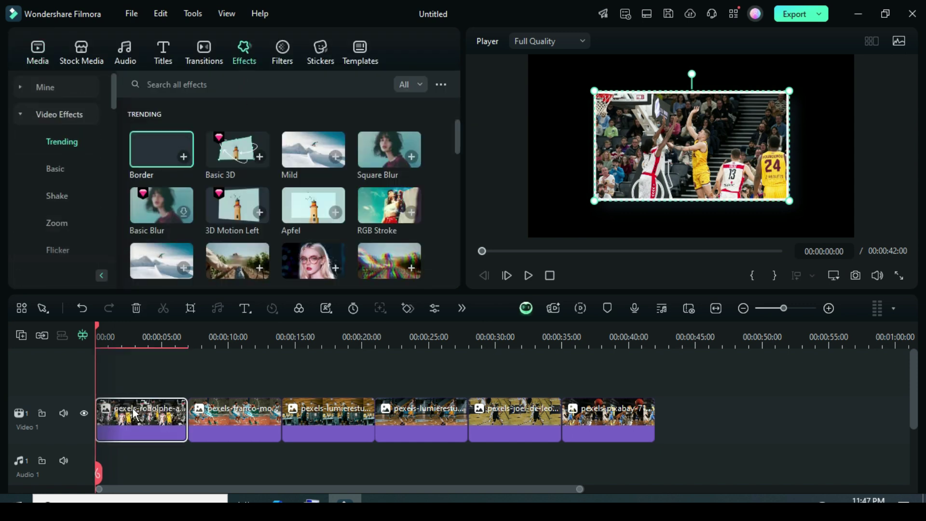
{"action": "double_click", "coordinate": [135, 419]}
{"action": "left_click", "coordinate": [127, 45]}
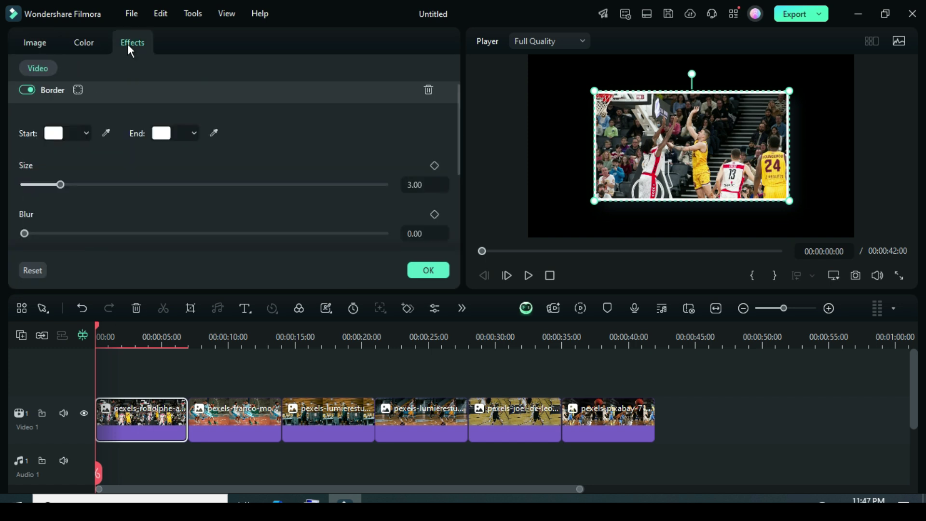
{"action": "double_click", "coordinate": [421, 187]}
{"action": "type", "text": "1"}
{"action": "key", "text": "Return"}
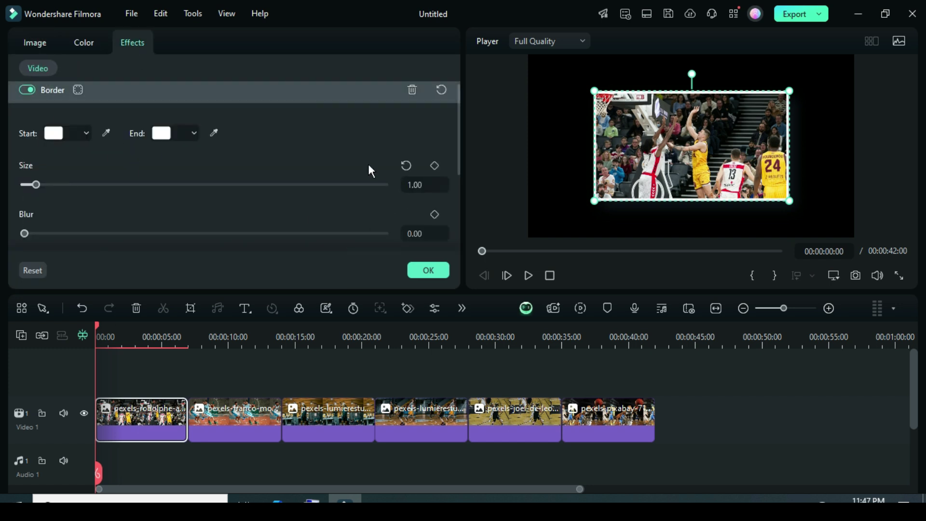
{"action": "left_click", "coordinate": [423, 273]}
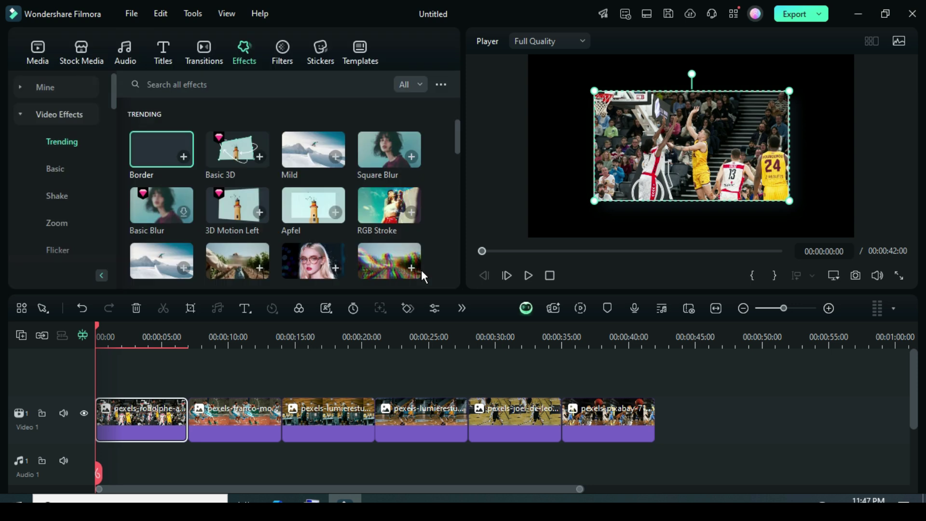
- Copy the first clip's effects and paste them onto clips 2 through 6
{"action": "right_click", "coordinate": [155, 413]}
{"action": "mouse_move", "coordinate": [436, 263]}
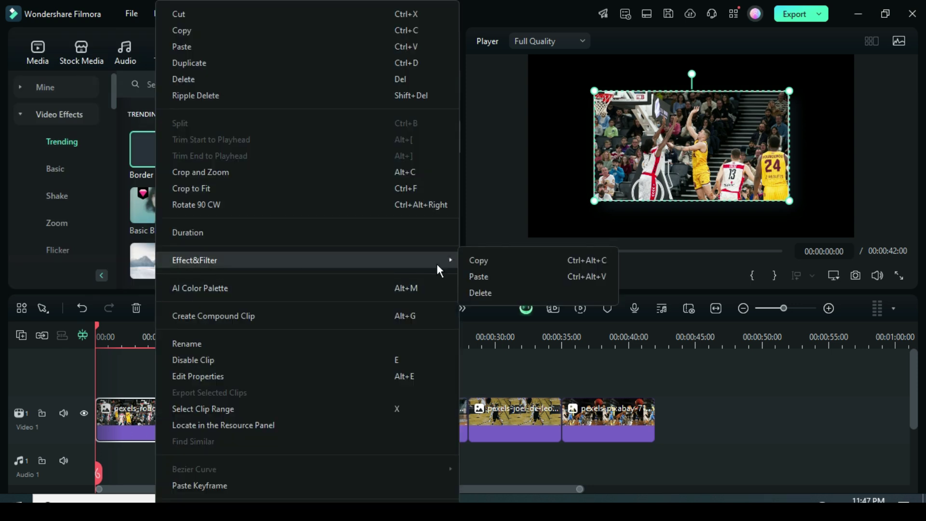
{"action": "left_click", "coordinate": [474, 260]}
{"action": "left_click", "coordinate": [577, 419]}
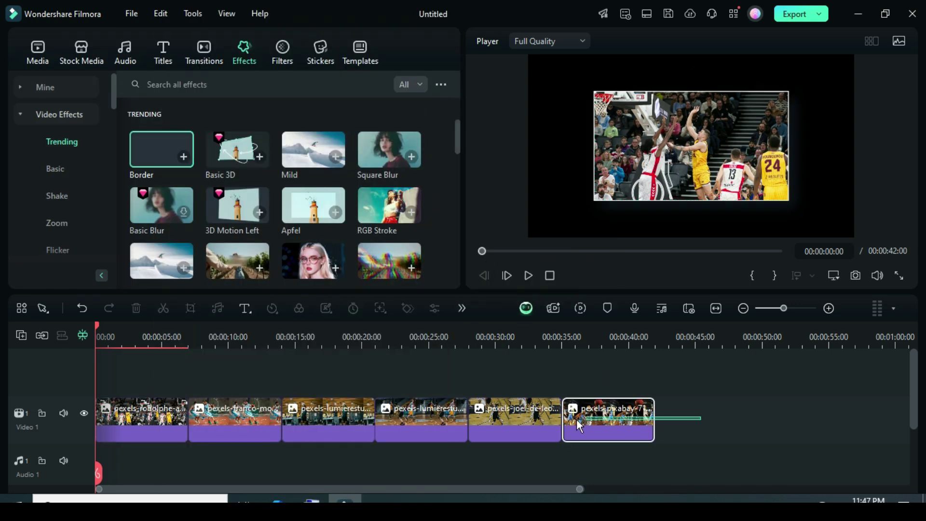
{"action": "left_click", "coordinate": [242, 418], "text": "shift"}
{"action": "right_click", "coordinate": [242, 418]}
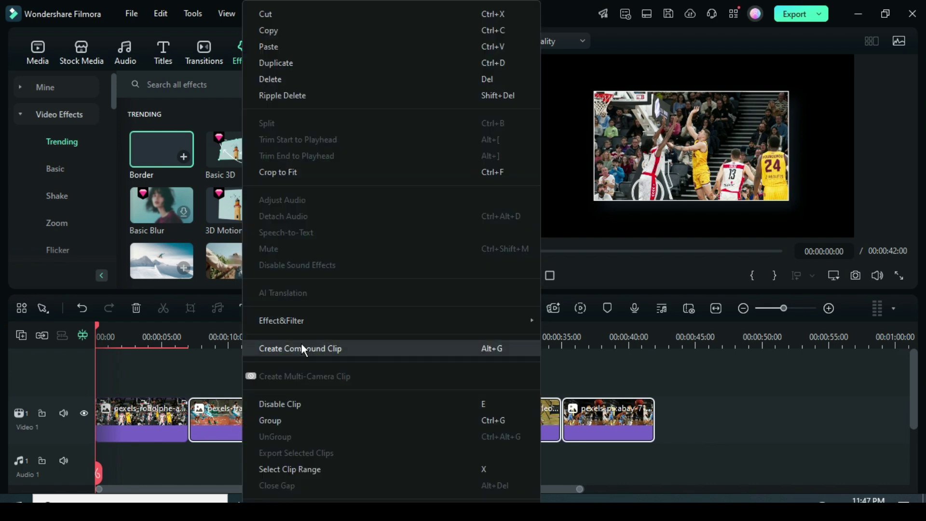
{"action": "mouse_move", "coordinate": [313, 318]}
{"action": "left_click", "coordinate": [572, 323]}
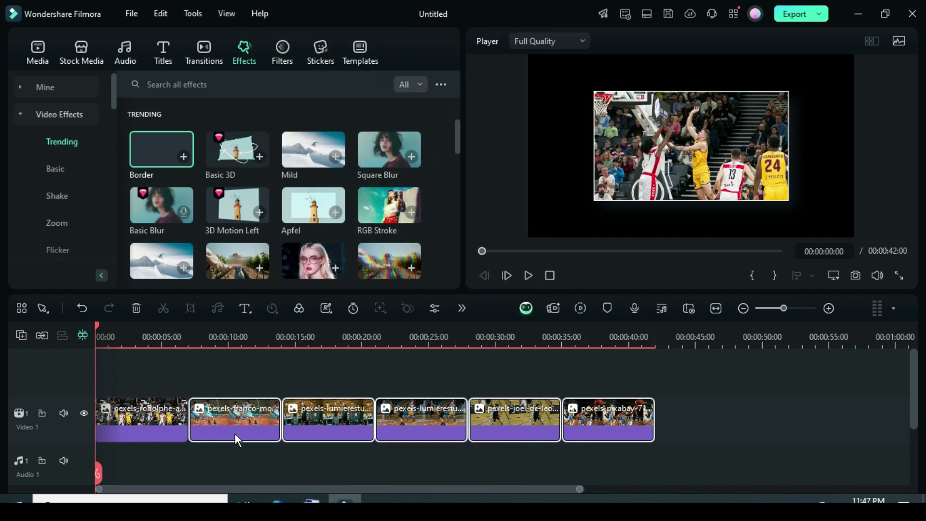
- Check the Border settings on the second and third clips and return the playhead to the start
{"action": "double_click", "coordinate": [247, 422]}
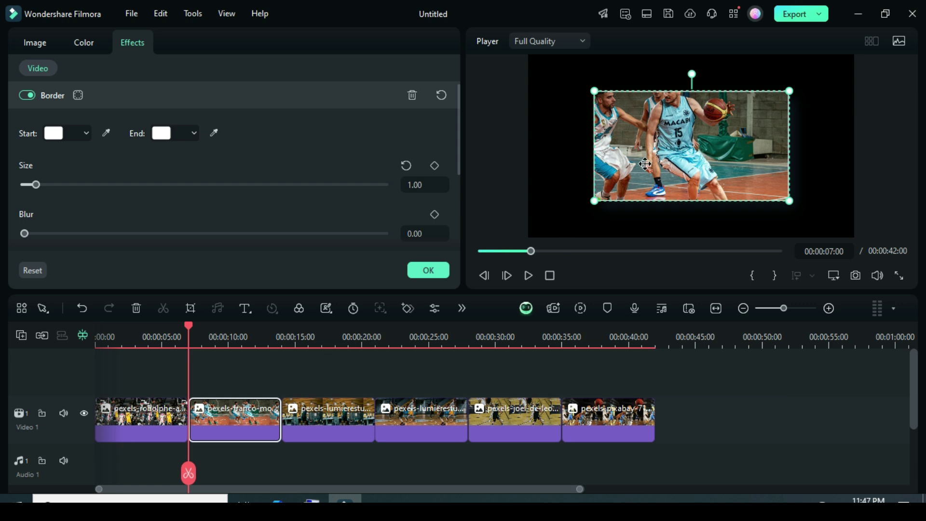
{"action": "double_click", "coordinate": [328, 420]}
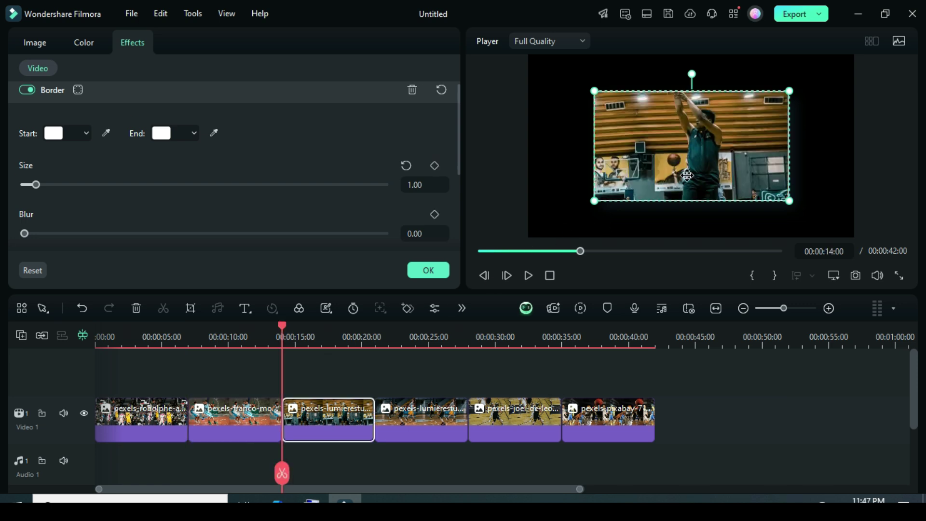
{"action": "left_click", "coordinate": [429, 269]}
{"action": "left_click", "coordinate": [482, 252]}
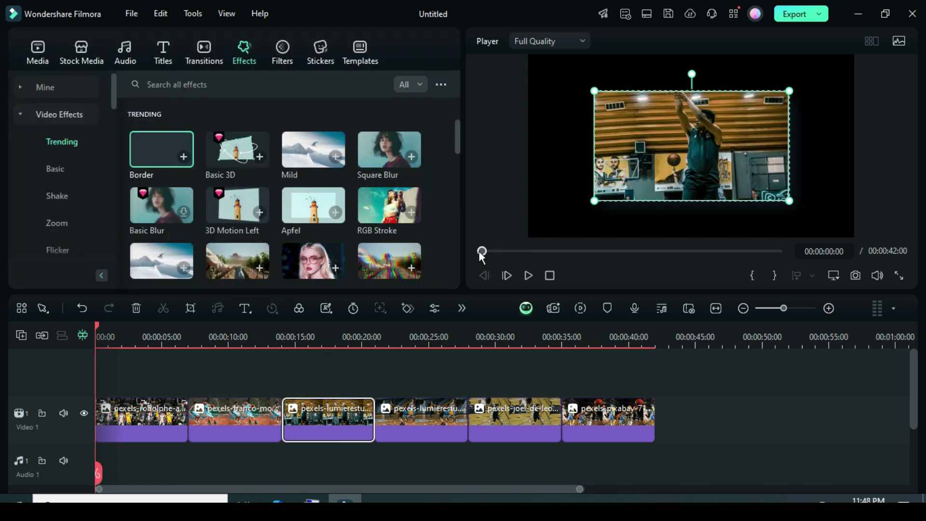
- Add a starting Transform keyframe on the first clip with scale 160%
{"action": "double_click", "coordinate": [141, 416]}
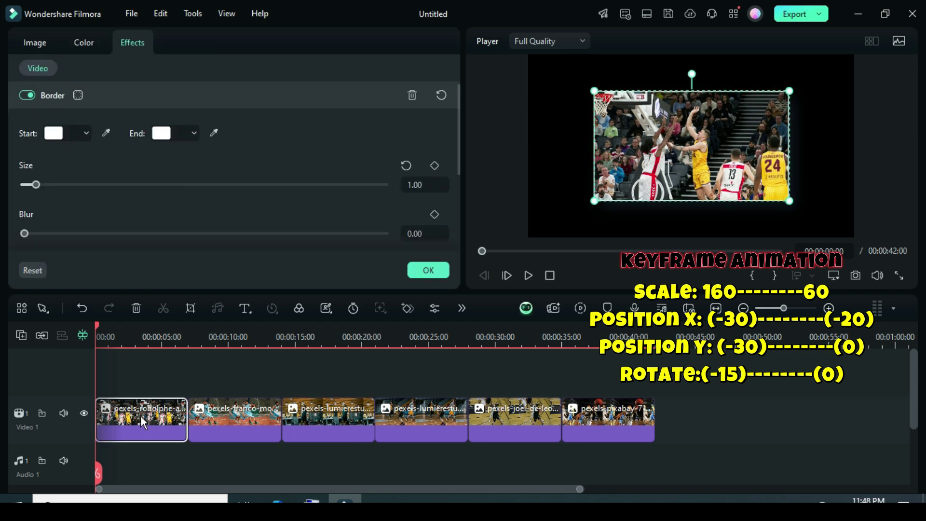
{"action": "left_click", "coordinate": [40, 44]}
{"action": "left_click_drag", "start_coordinate": [459, 198], "coordinate": [456, 94]}
{"action": "left_click", "coordinate": [435, 95]}
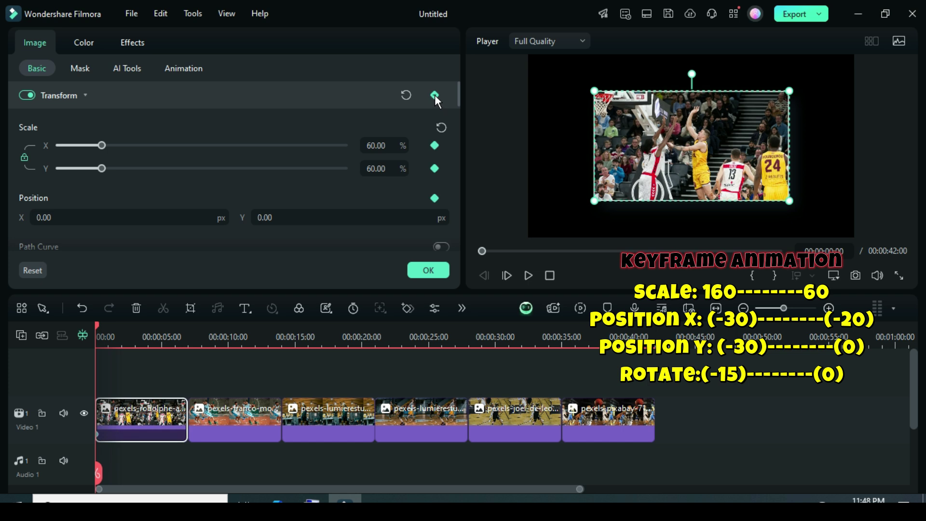
{"action": "left_click", "coordinate": [379, 145]}
{"action": "left_click", "coordinate": [368, 146]}
{"action": "type", "text": "1"}
{"action": "key", "text": "Return"}
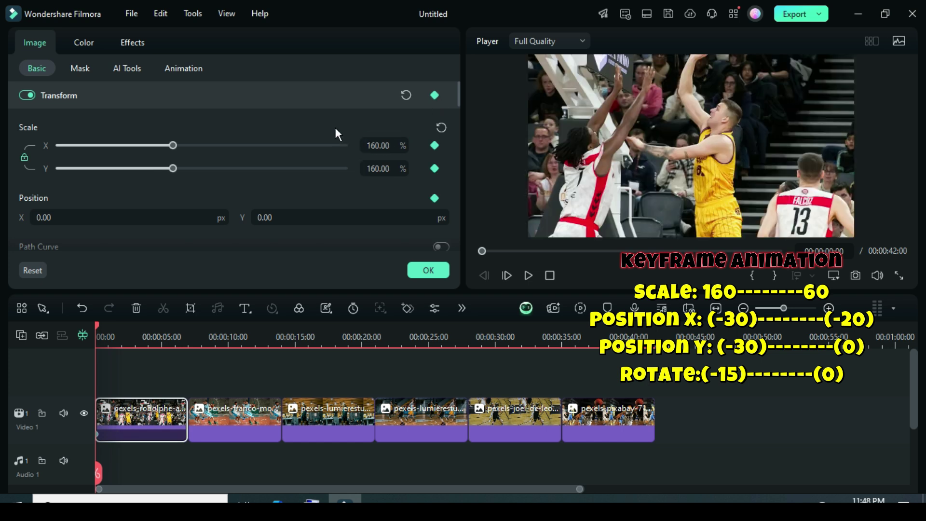
- Set that keyframe's position to X -30 and Y -30
{"action": "left_click", "coordinate": [117, 217]}
{"action": "double_click", "coordinate": [117, 217]}
{"action": "key", "text": "BackSpace"}
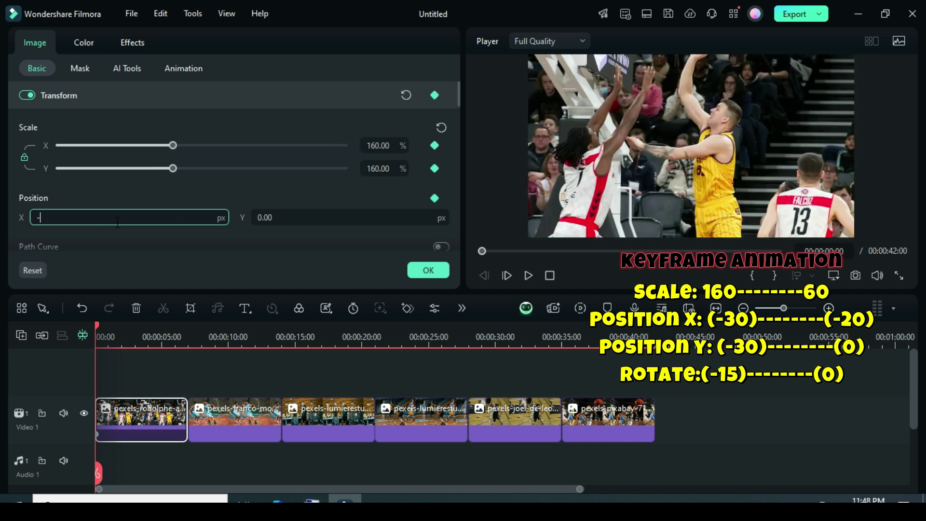
{"action": "type", "text": "-30"}
{"action": "key", "text": "Return"}
{"action": "left_click", "coordinate": [267, 218]}
{"action": "double_click", "coordinate": [268, 217]}
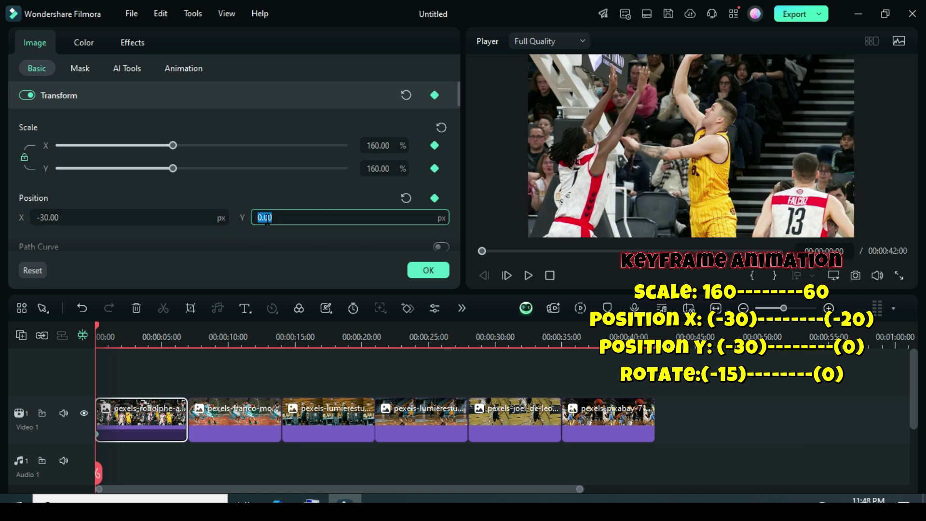
{"action": "key", "text": "BackSpace"}
{"action": "type", "text": "-30"}
{"action": "key", "text": "Return"}
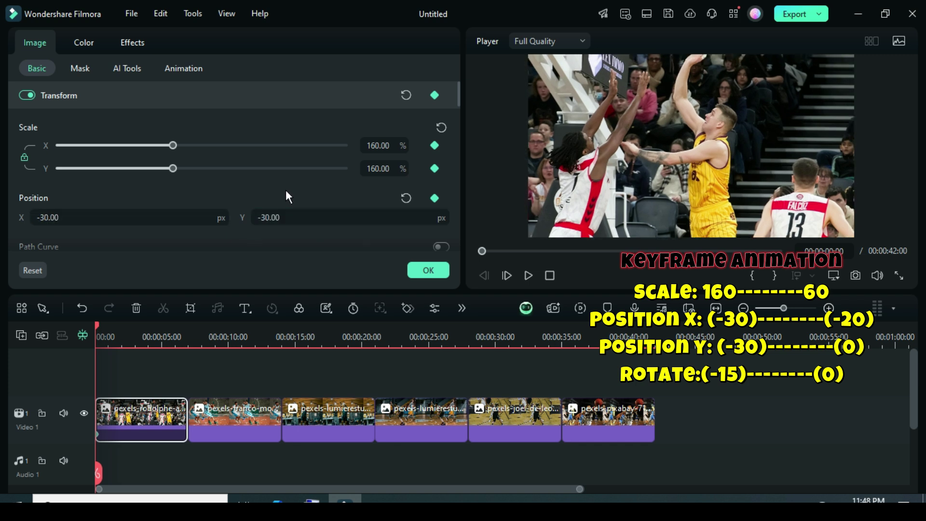
- Rotate the keyframe to -15° and move the playhead to about 00:00:06:13
{"action": "left_click_drag", "start_coordinate": [456, 92], "coordinate": [459, 102]}
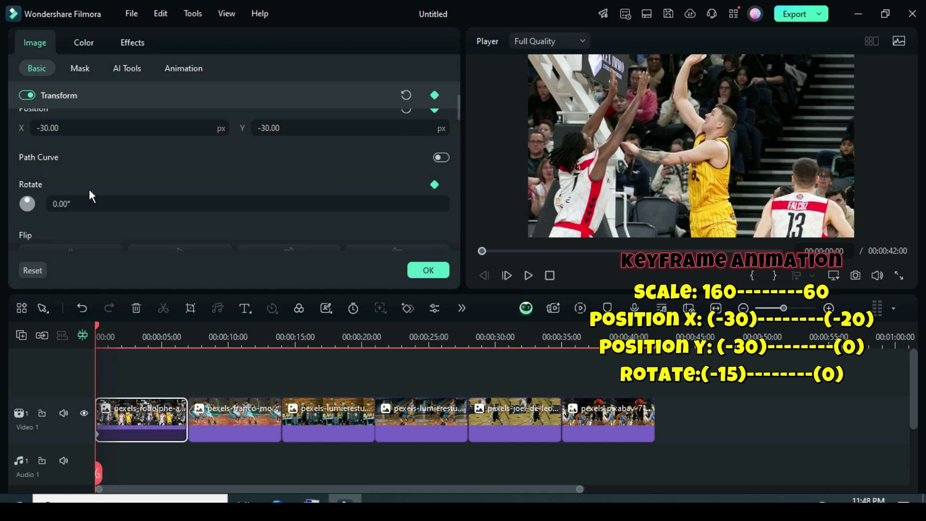
{"action": "double_click", "coordinate": [65, 204]}
{"action": "type", "text": "-1"}
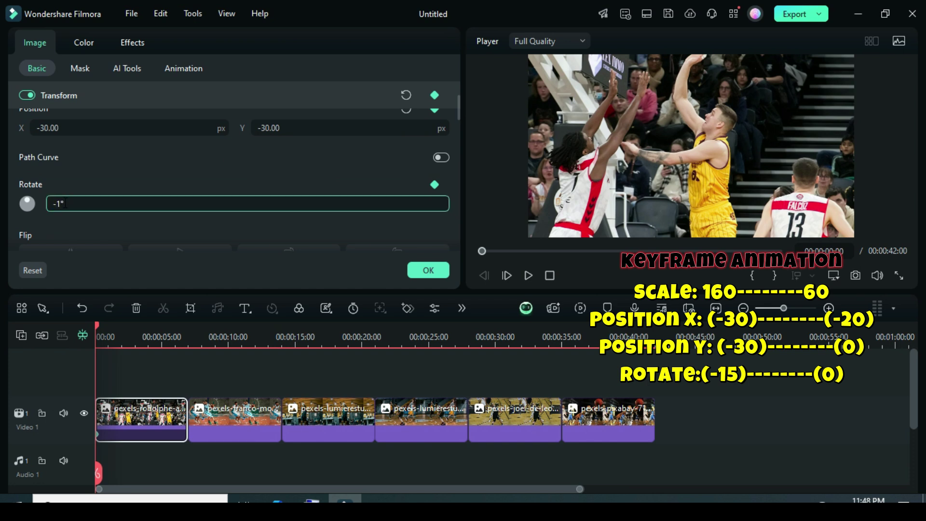
{"action": "type", "text": "5"}
{"action": "key", "text": "Return"}
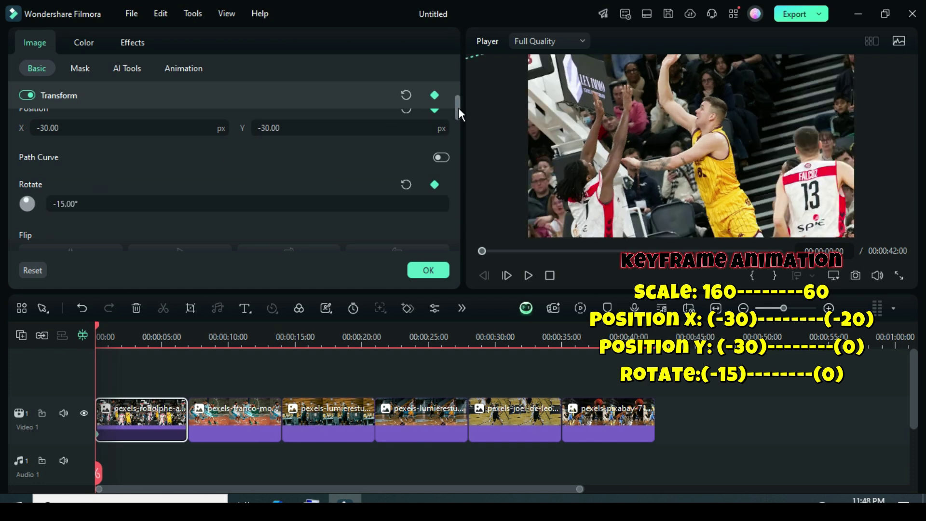
{"action": "left_click_drag", "start_coordinate": [459, 109], "coordinate": [451, 90]}
{"action": "left_click_drag", "start_coordinate": [96, 326], "coordinate": [188, 338]}
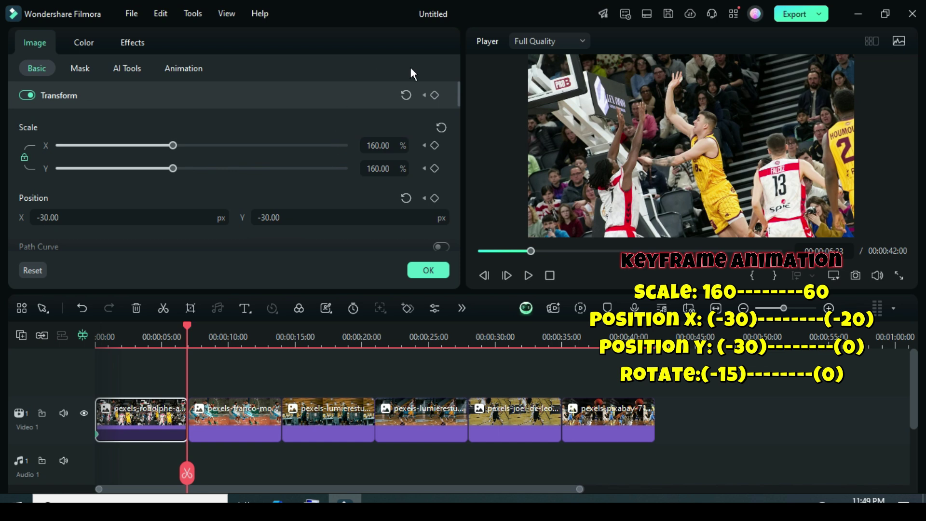
- Add a Transform keyframe at 00:00:06:13 with scale 60%
{"action": "left_click", "coordinate": [435, 95]}
{"action": "left_click", "coordinate": [379, 146]}
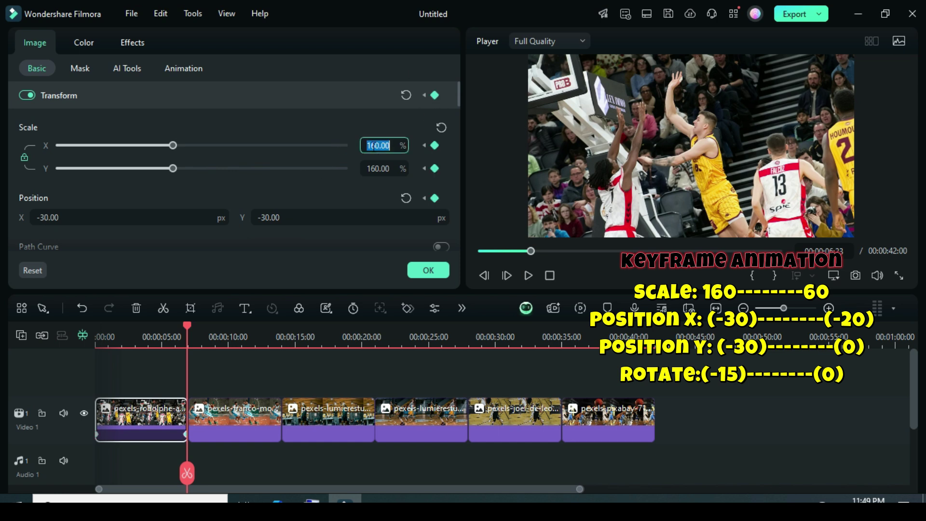
{"action": "left_click", "coordinate": [369, 146]}
{"action": "key", "text": "BackSpace"}
{"action": "key", "text": "Return"}
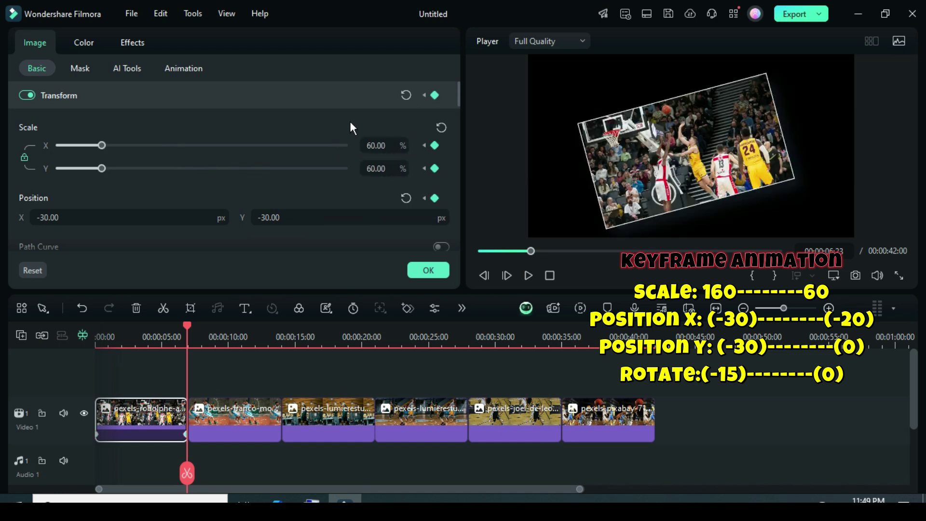
- Set that keyframe's position to X -20, Y 0 and reset rotation to 0°
{"action": "left_click", "coordinate": [65, 217]}
{"action": "double_click", "coordinate": [64, 217]}
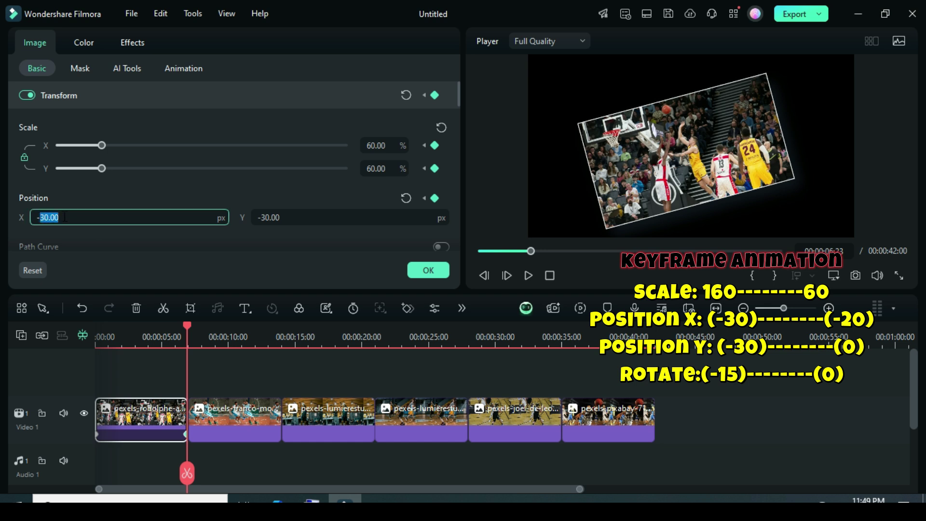
{"action": "type", "text": "20"}
{"action": "key", "text": "Return"}
{"action": "left_click_drag", "start_coordinate": [258, 218], "coordinate": [280, 220]}
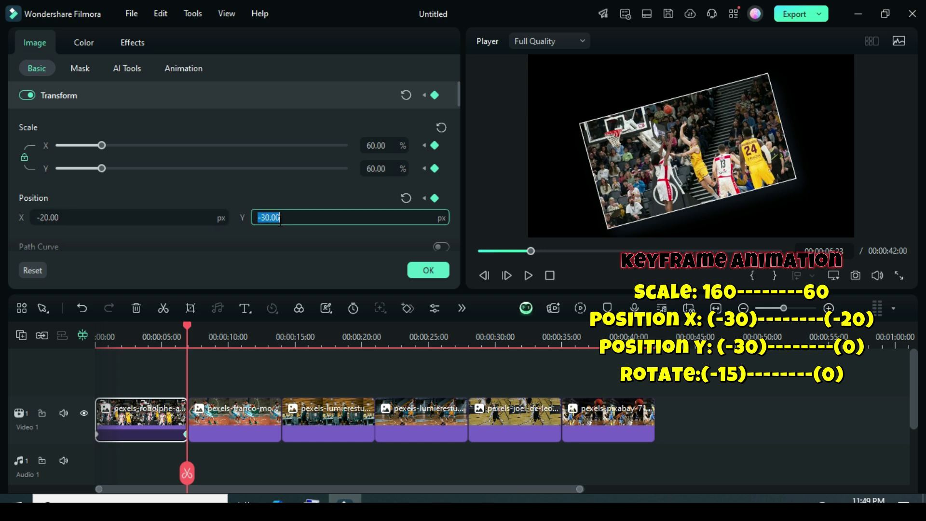
{"action": "type", "text": "0"}
{"action": "key", "text": "Return"}
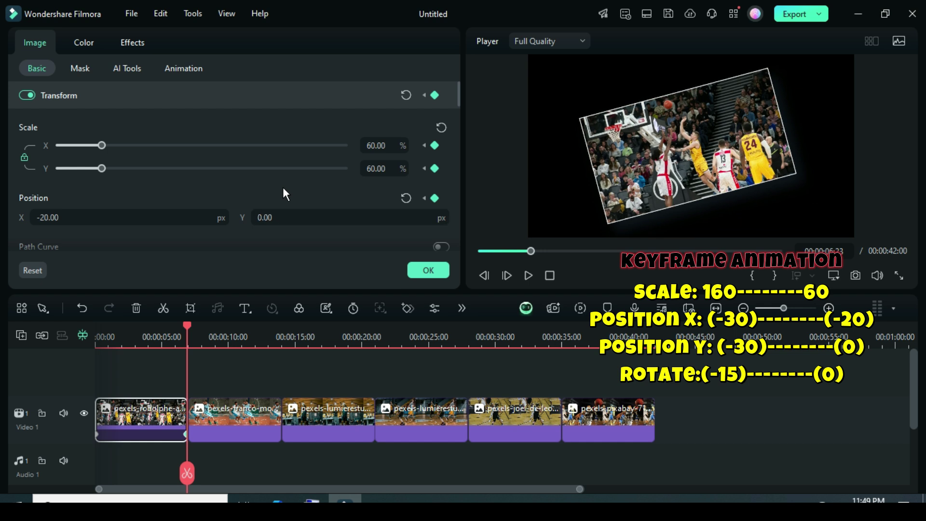
{"action": "scroll", "coordinate": [458, 95], "scroll_direction": "down", "scroll_amount": 1}
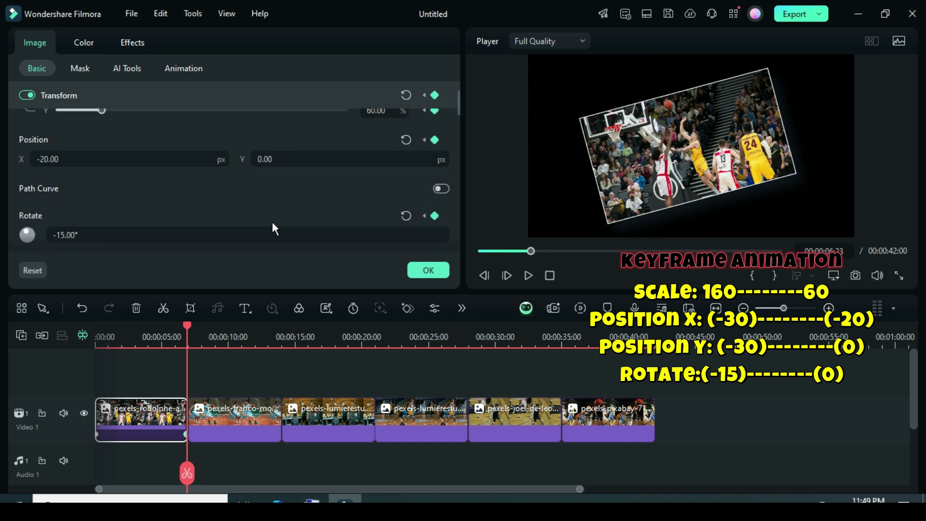
{"action": "left_click", "coordinate": [402, 218]}
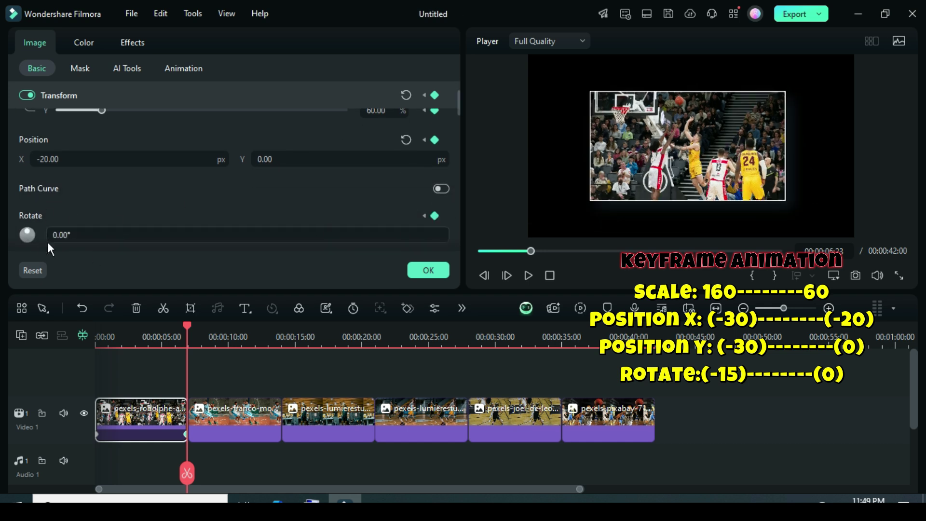
{"action": "left_click", "coordinate": [217, 410]}
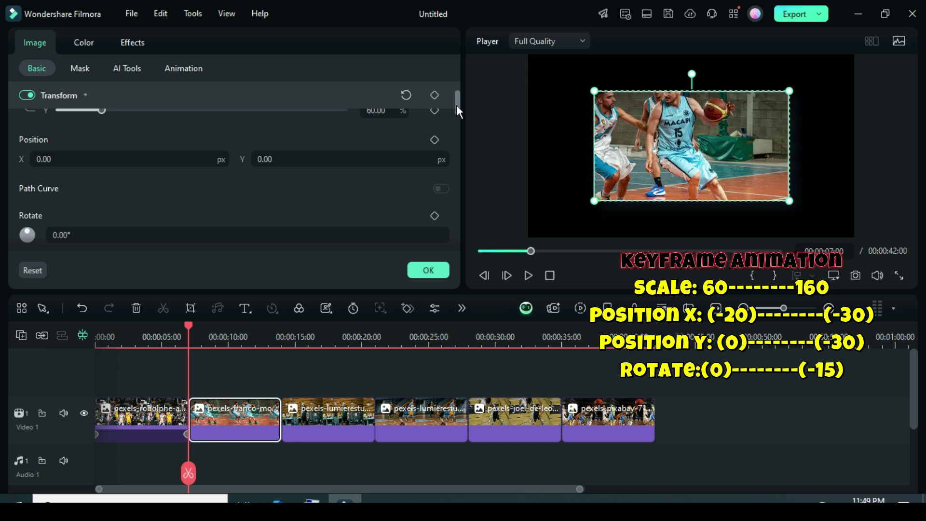
- Add a keyframe at the second clip's start with Position X -20, then move the playhead to about 00:00:13:14
{"action": "scroll", "coordinate": [457, 105], "scroll_direction": "up", "scroll_amount": 1}
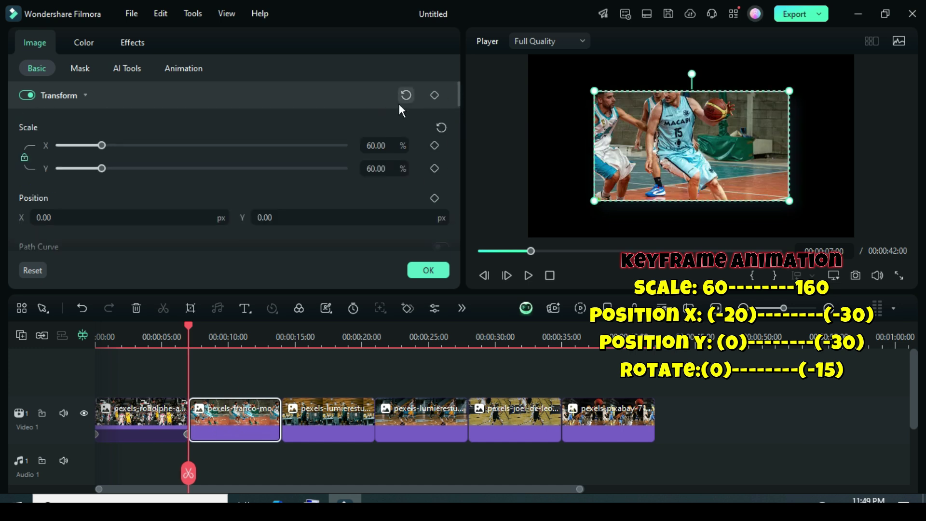
{"action": "left_click", "coordinate": [434, 95]}
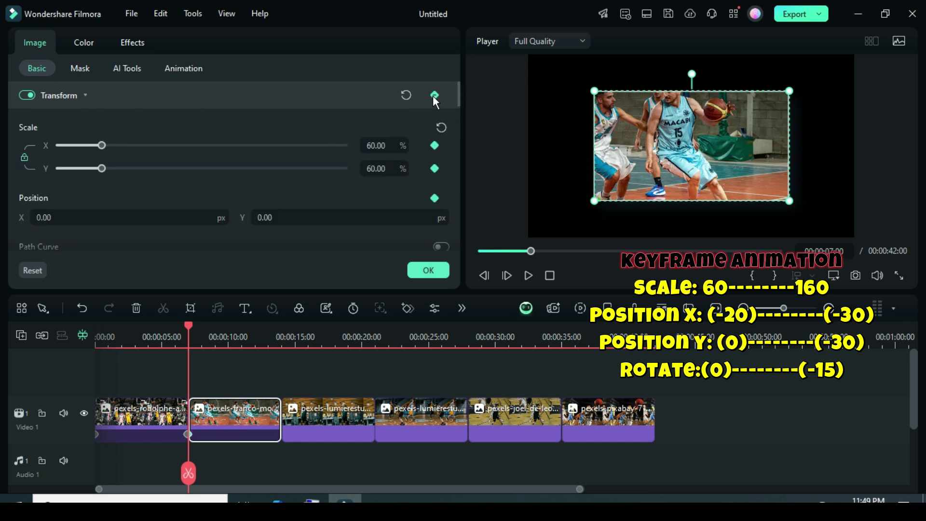
{"action": "left_click", "coordinate": [60, 219]}
{"action": "type", "text": "-20"}
{"action": "key", "text": "Return"}
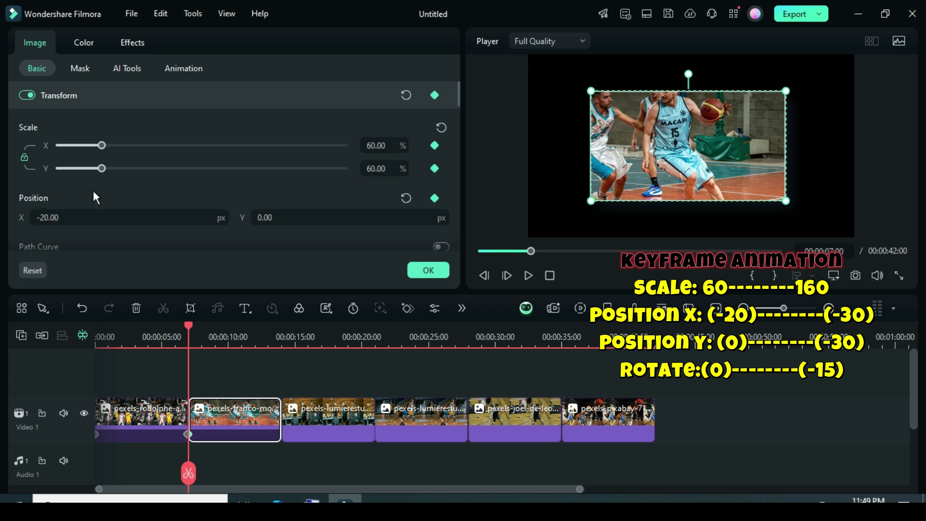
{"action": "scroll", "coordinate": [458, 95], "scroll_direction": "down", "scroll_amount": 1}
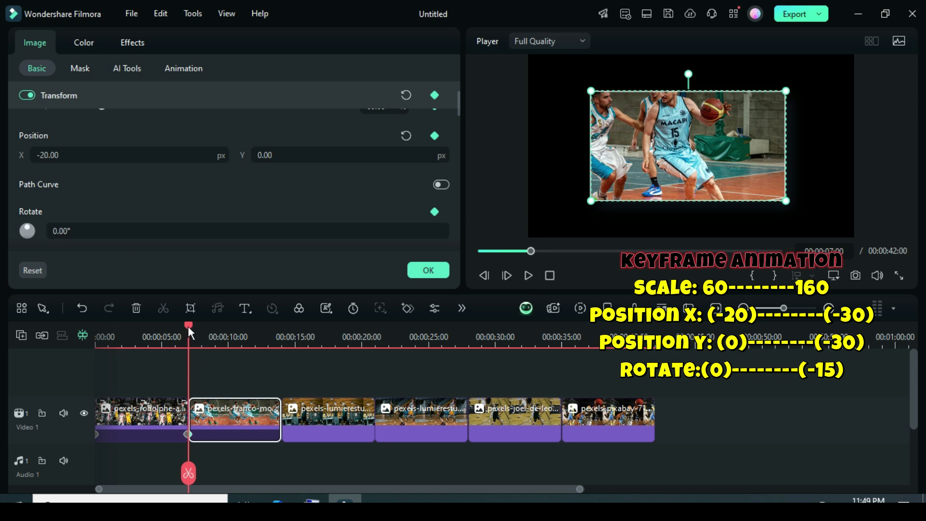
{"action": "left_click_drag", "start_coordinate": [187, 326], "coordinate": [281, 331]}
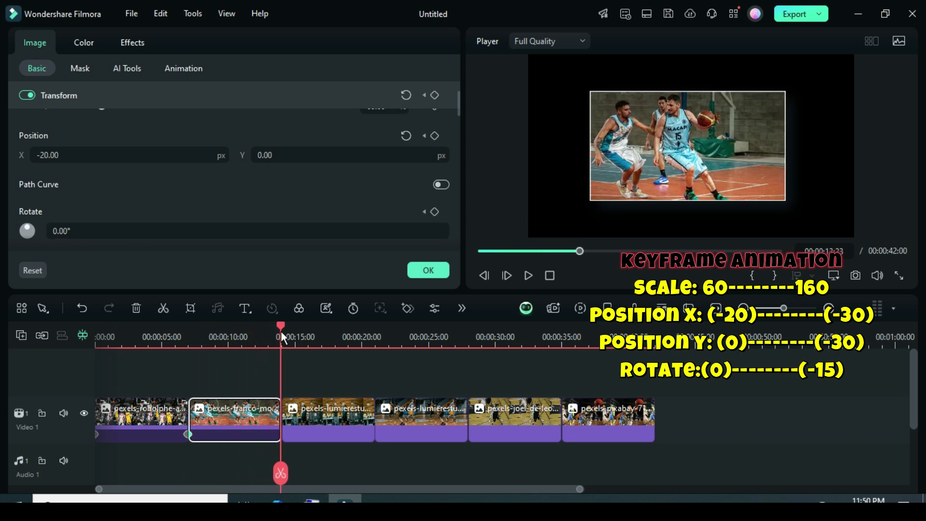
- Add a Transform keyframe near the second clip's end with scale 160%
{"action": "scroll", "coordinate": [459, 81], "scroll_direction": "up", "scroll_amount": 1}
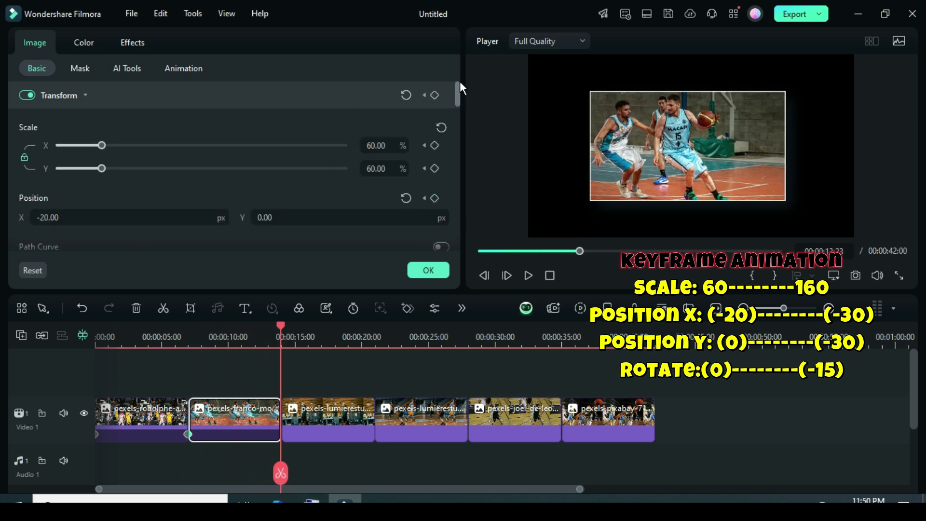
{"action": "left_click", "coordinate": [435, 96]}
{"action": "left_click", "coordinate": [371, 146]}
{"action": "left_click", "coordinate": [368, 146]}
{"action": "type", "text": "1"}
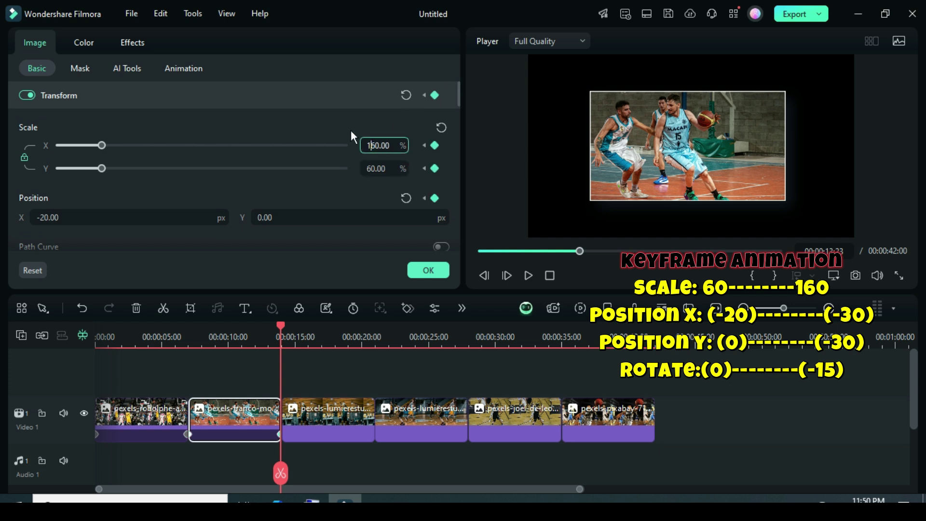
{"action": "key", "text": "Return"}
- Set that keyframe's position to X -30 and Y -30
{"action": "scroll", "coordinate": [458, 91], "scroll_direction": "down", "scroll_amount": 1}
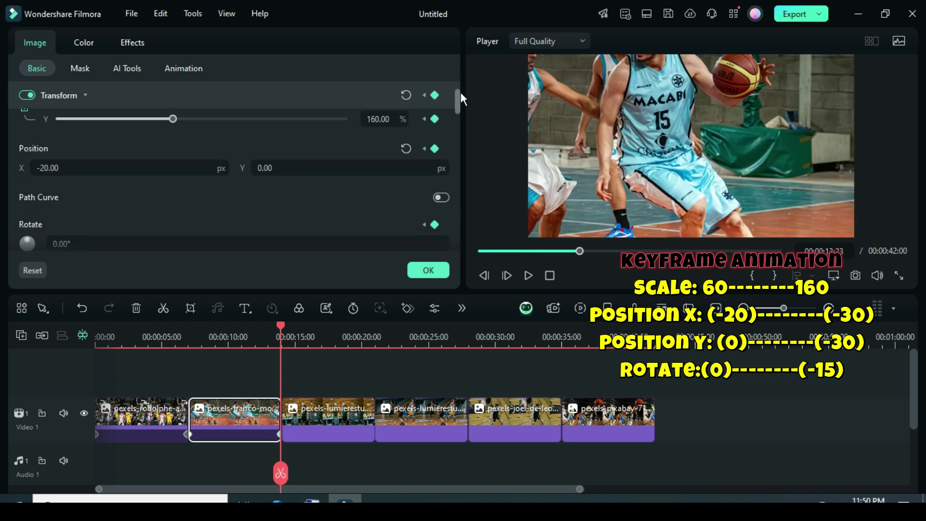
{"action": "left_click", "coordinate": [50, 167]}
{"action": "left_click", "coordinate": [50, 167]}
{"action": "double_click", "coordinate": [50, 168]}
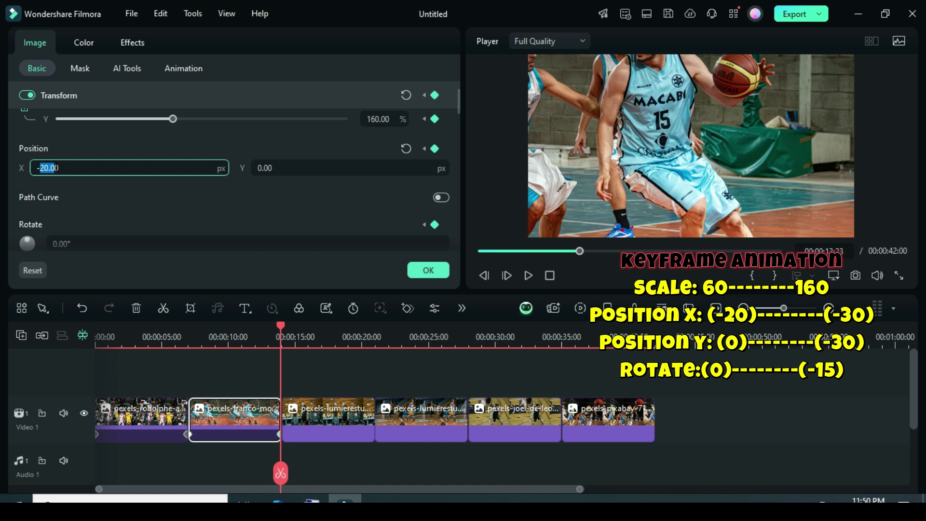
{"action": "type", "text": "-30"}
{"action": "key", "text": "Return"}
{"action": "double_click", "coordinate": [265, 168]}
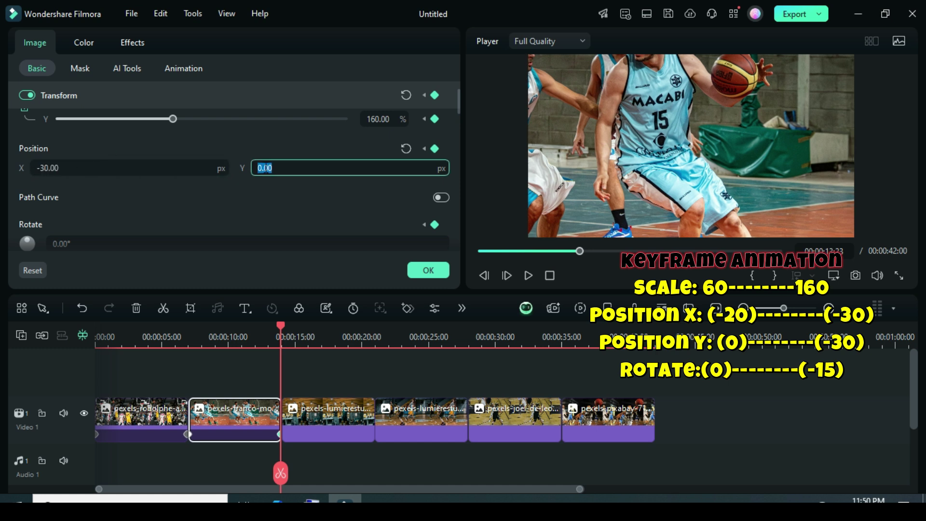
{"action": "type", "text": "-30"}
{"action": "key", "text": "Return"}
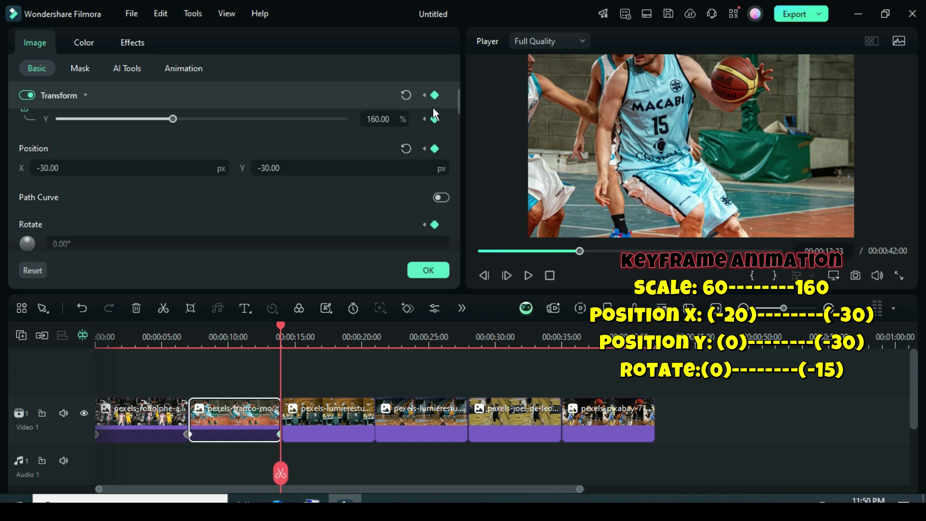
- Set the rotation to -15° and close the clip properties with OK
{"action": "scroll", "coordinate": [458, 103], "scroll_direction": "down", "scroll_amount": 1}
{"action": "double_click", "coordinate": [62, 208]}
{"action": "type", "text": "-"}
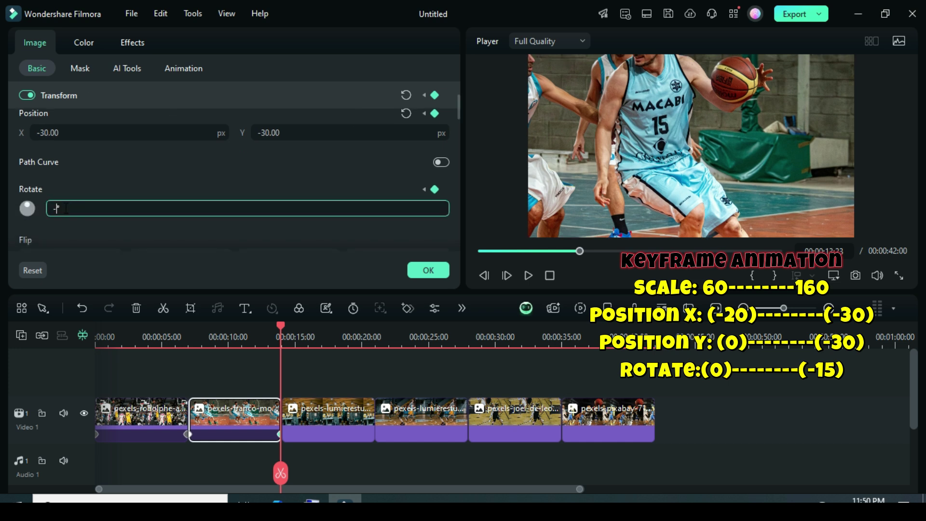
{"action": "type", "text": "156"}
{"action": "key", "text": "Return"}
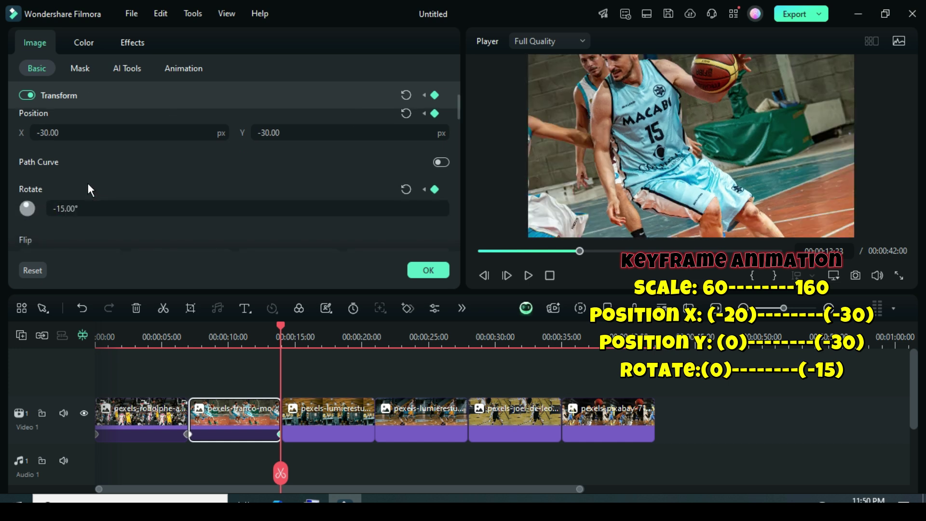
{"action": "left_click", "coordinate": [428, 270]}
- Select all of the first clip's keyframes and copy them
{"action": "left_click", "coordinate": [479, 251]}
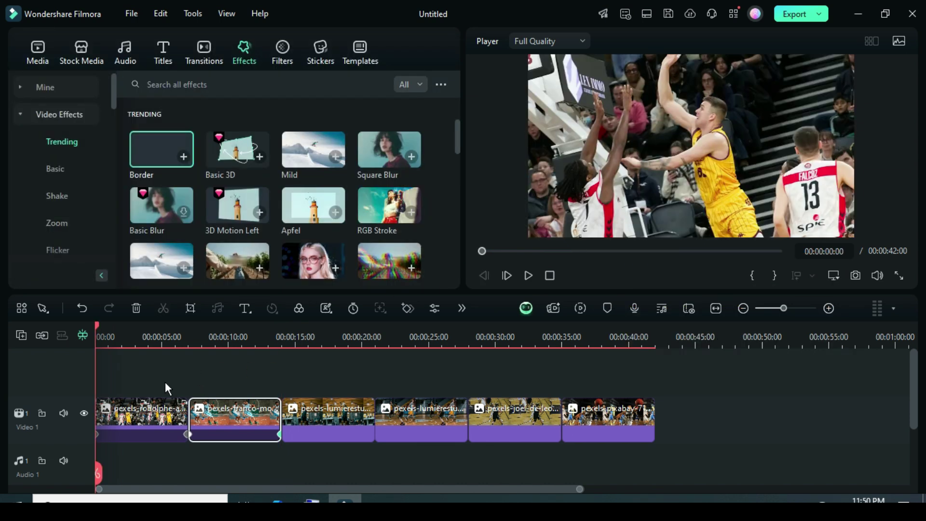
{"action": "left_click", "coordinate": [144, 422]}
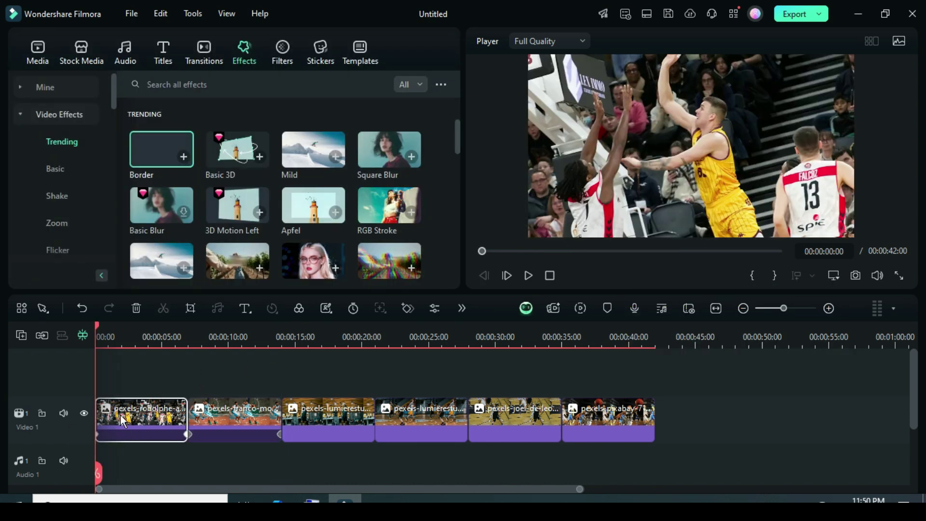
{"action": "right_click", "coordinate": [98, 435]}
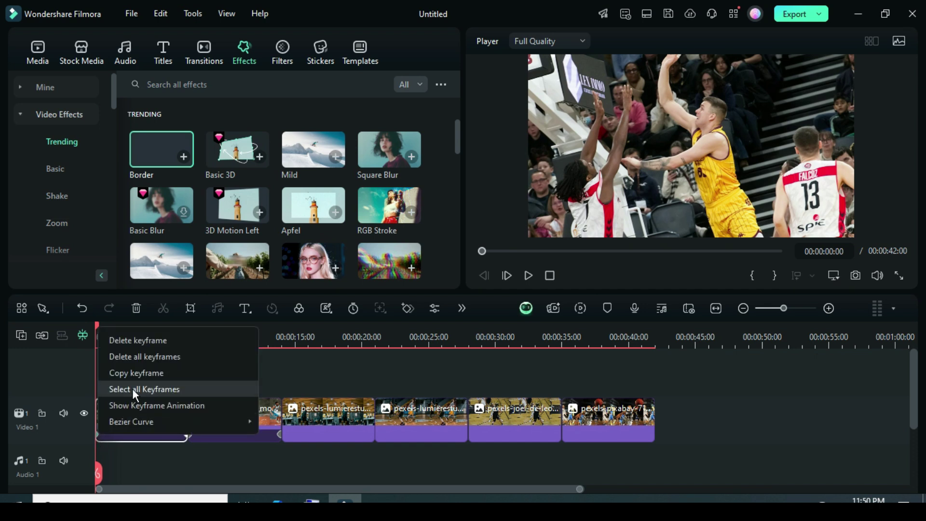
{"action": "left_click", "coordinate": [145, 389]}
{"action": "right_click", "coordinate": [97, 433]}
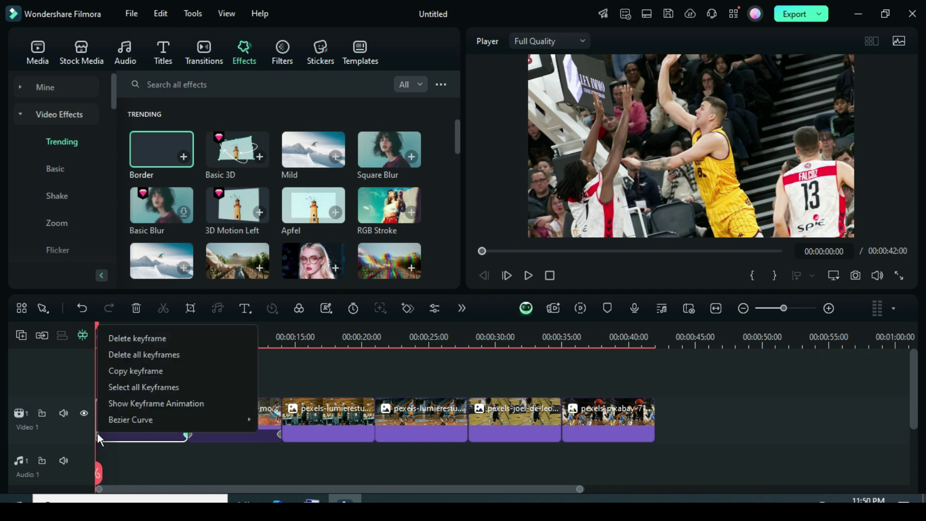
{"action": "left_click", "coordinate": [131, 374]}
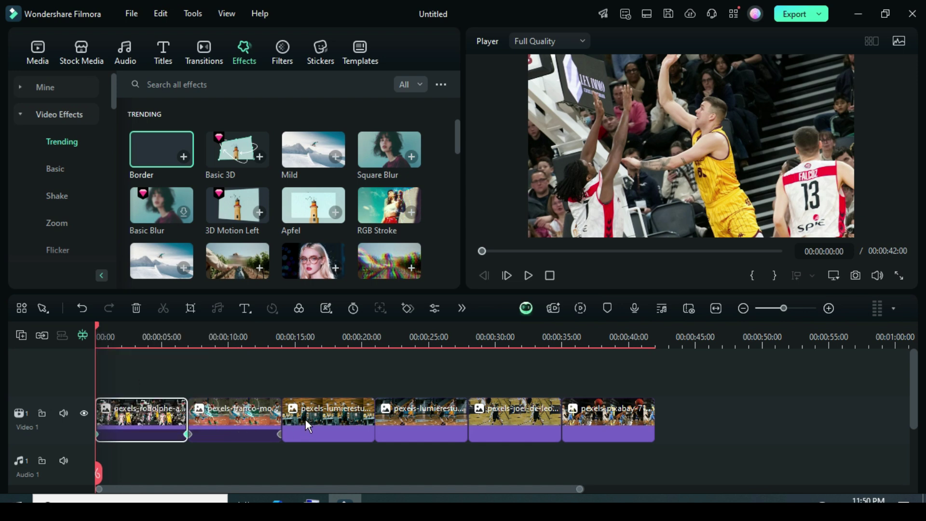
- Paste the first clip's keyframes onto the third and fifth clips
{"action": "left_click", "coordinate": [327, 415]}
{"action": "right_click", "coordinate": [326, 415]}
{"action": "left_click", "coordinate": [353, 480]}
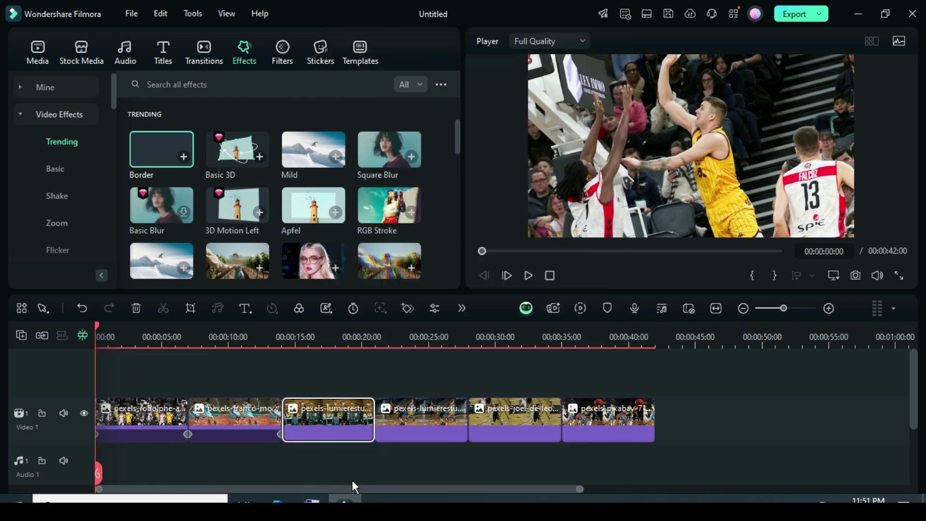
{"action": "left_click", "coordinate": [516, 416]}
{"action": "right_click", "coordinate": [516, 416]}
{"action": "left_click", "coordinate": [543, 481]}
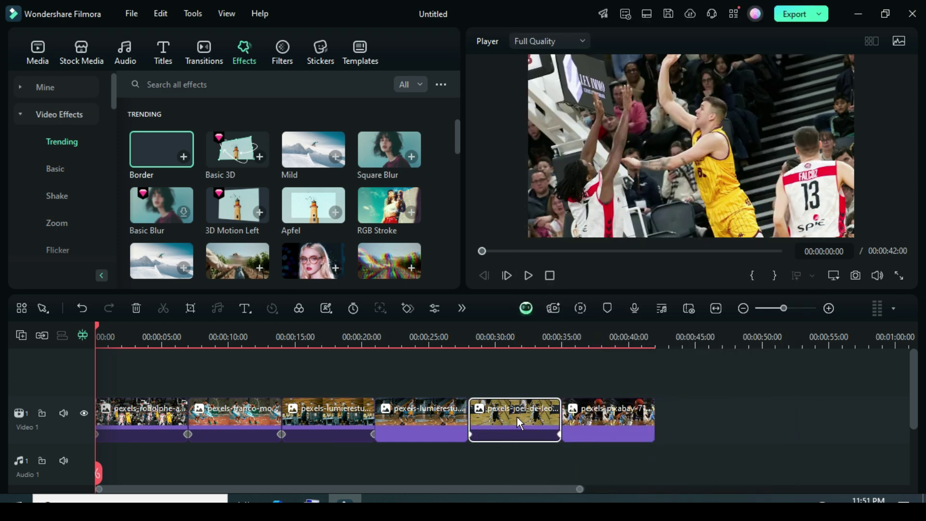
- Select all of the second clip's keyframes and copy them
{"action": "left_click", "coordinate": [232, 419]}
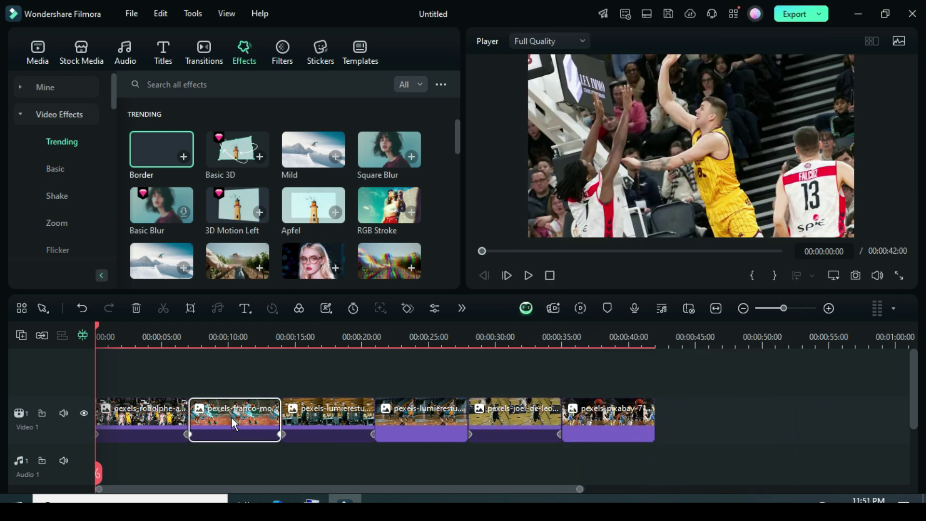
{"action": "left_click", "coordinate": [192, 436]}
{"action": "right_click", "coordinate": [192, 435]}
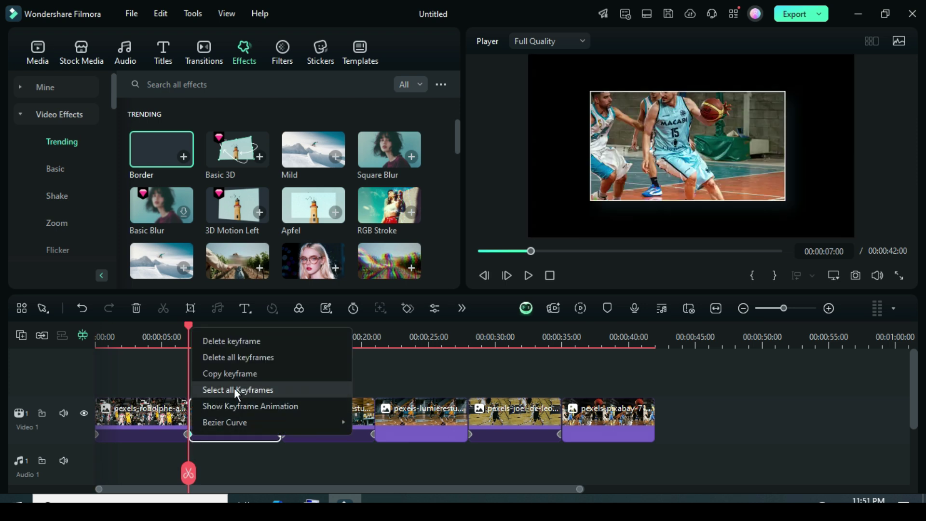
{"action": "left_click", "coordinate": [235, 391]}
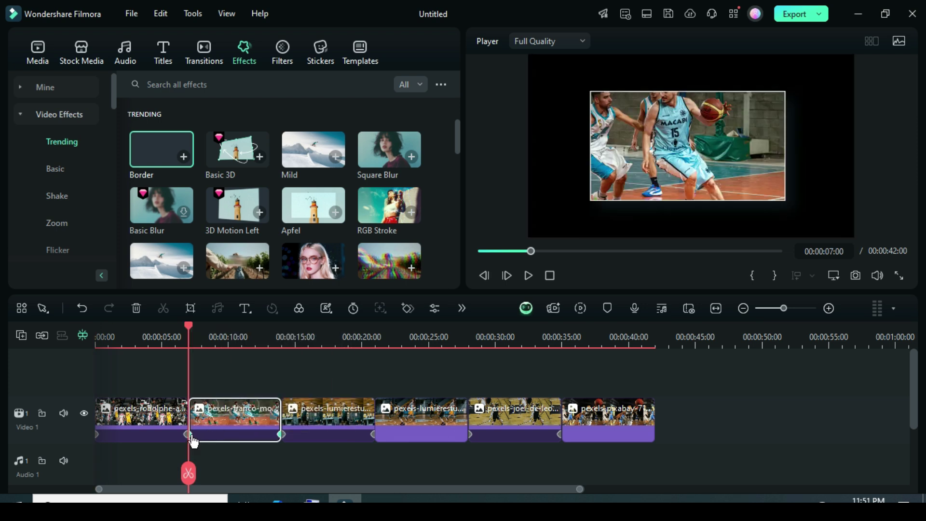
{"action": "right_click", "coordinate": [189, 436]}
{"action": "left_click", "coordinate": [241, 374]}
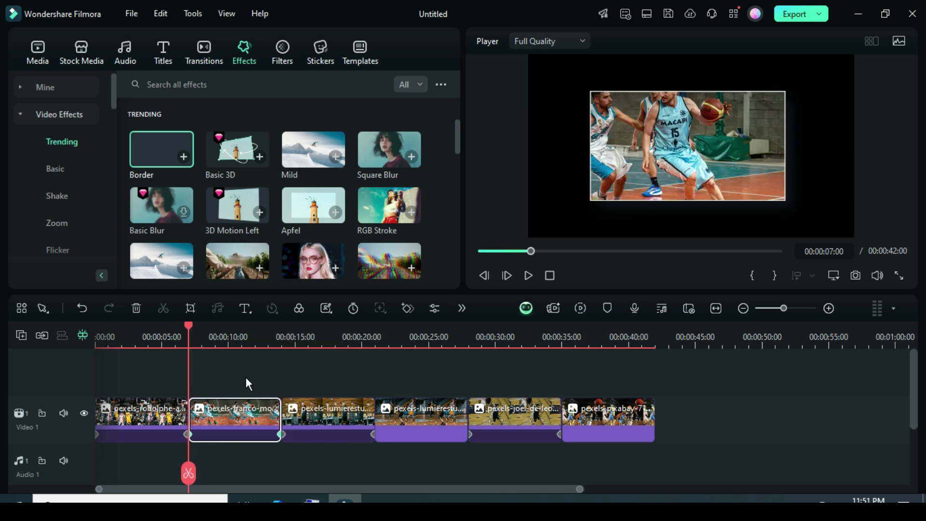
- Paste the second clip's keyframes onto the fourth and last clips
{"action": "left_click", "coordinate": [409, 419]}
{"action": "right_click", "coordinate": [409, 420]}
{"action": "left_click", "coordinate": [445, 483]}
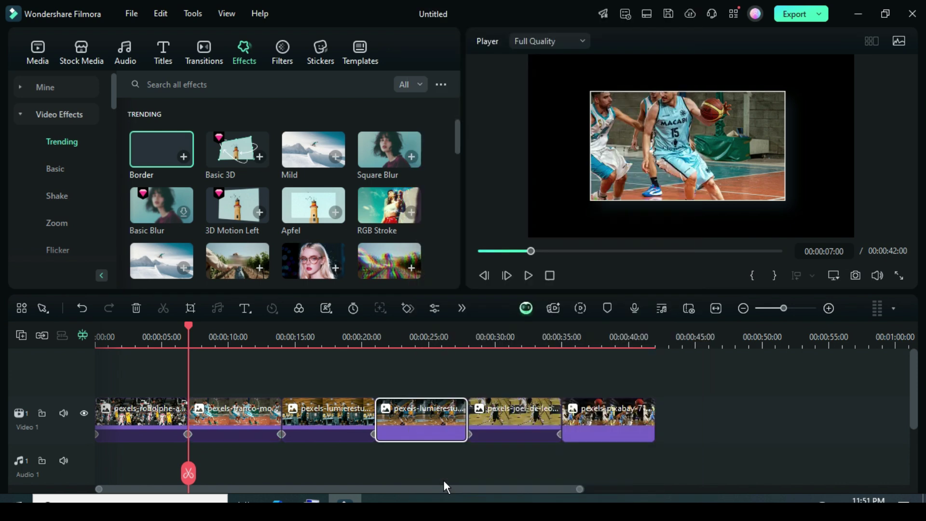
{"action": "left_click", "coordinate": [598, 420]}
{"action": "right_click", "coordinate": [598, 421]}
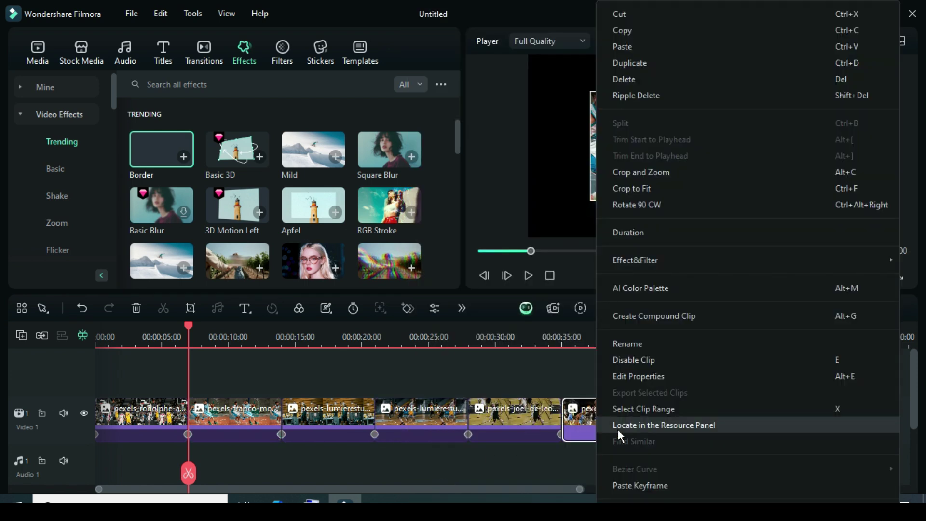
{"action": "left_click", "coordinate": [626, 484]}
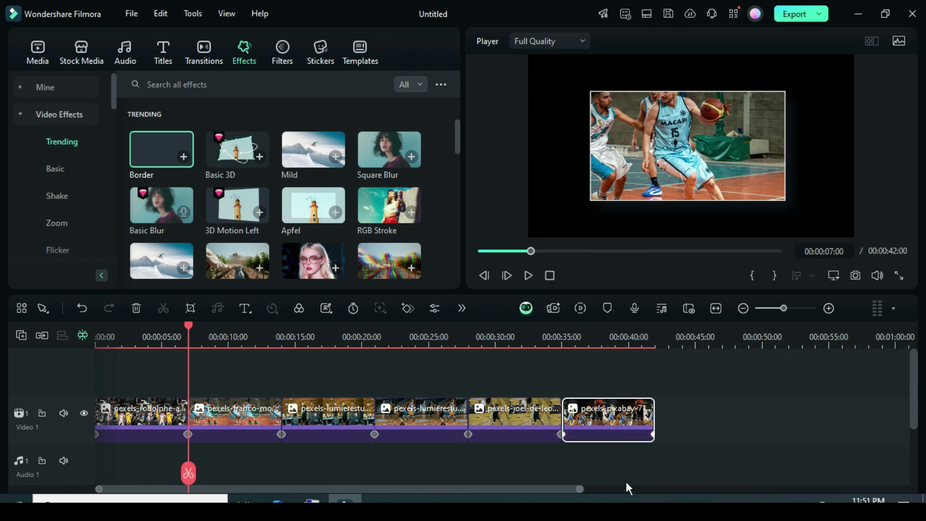
- From the start of the timeline, add the Morph transition between clips
{"action": "left_click", "coordinate": [480, 251]}
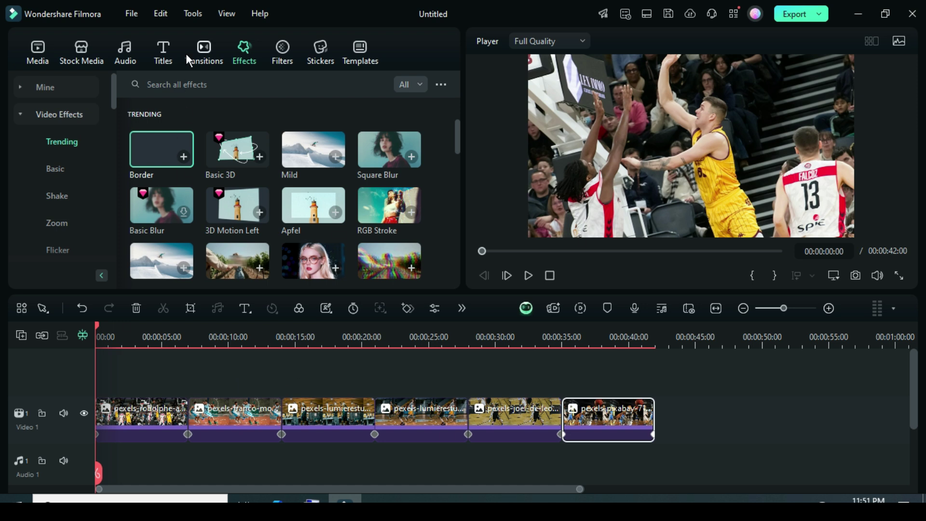
{"action": "left_click", "coordinate": [203, 55]}
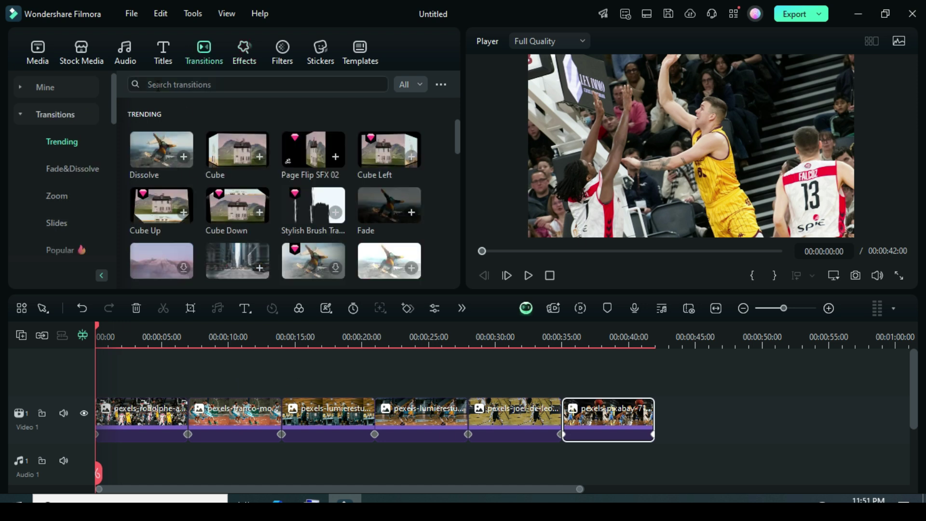
{"action": "left_click", "coordinate": [158, 86]}
{"action": "left_click", "coordinate": [213, 121]}
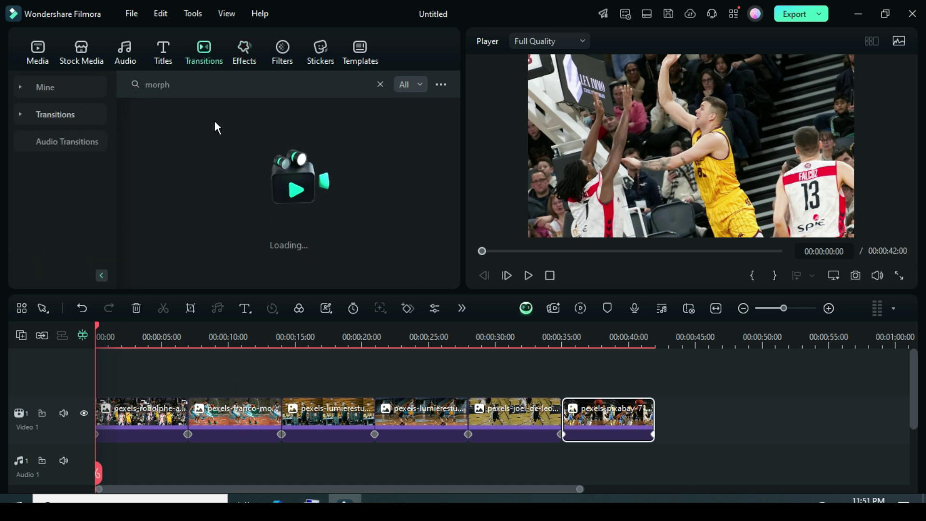
{"action": "left_click_drag", "start_coordinate": [157, 144], "coordinate": [562, 419]}
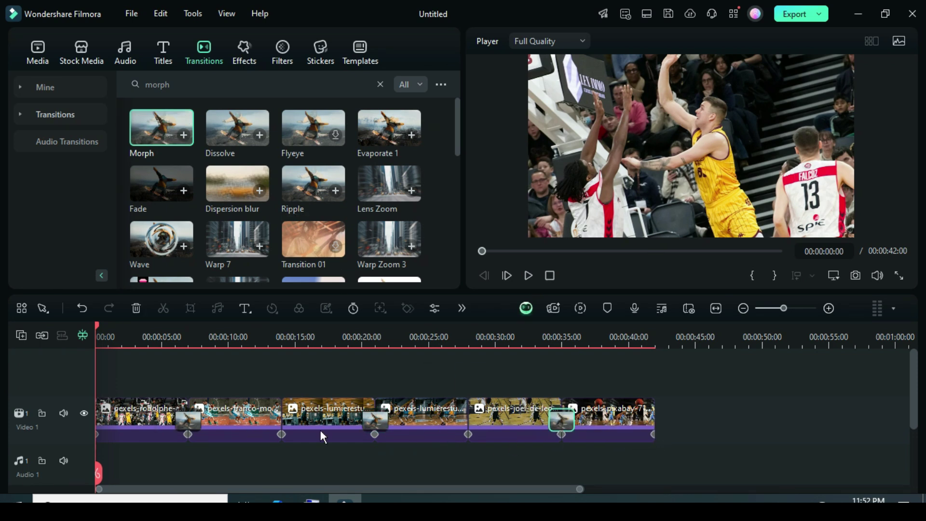
- Place alternating Box Turn Right and Box Turn Left transitions at four clip joins, then render a preview
{"action": "left_click", "coordinate": [379, 84]}
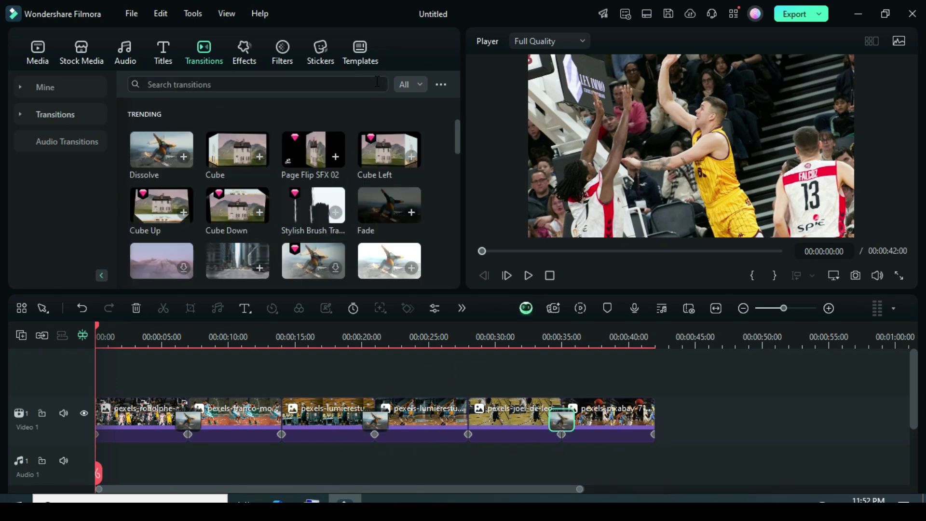
{"action": "left_click", "coordinate": [218, 85]}
{"action": "left_click", "coordinate": [206, 119]}
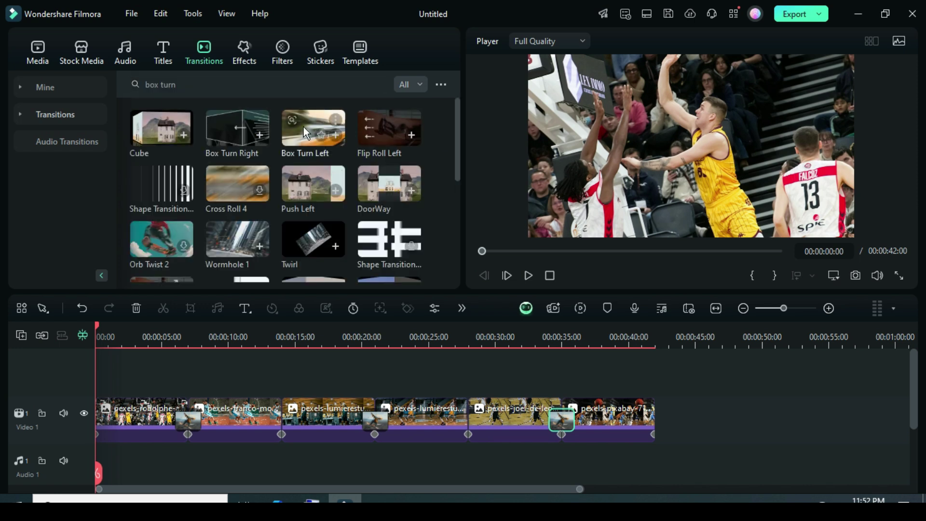
{"action": "left_click_drag", "start_coordinate": [256, 144], "coordinate": [109, 419]}
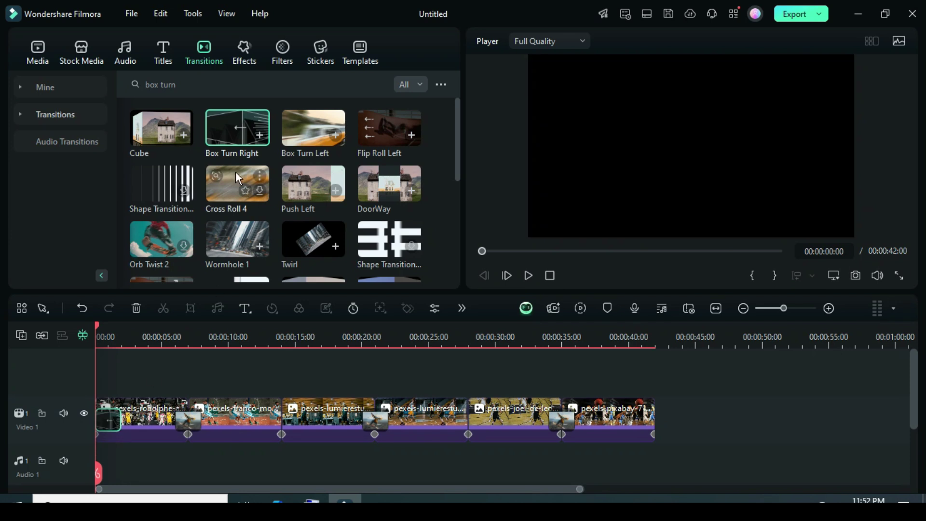
{"action": "left_click_drag", "start_coordinate": [314, 123], "coordinate": [282, 420]}
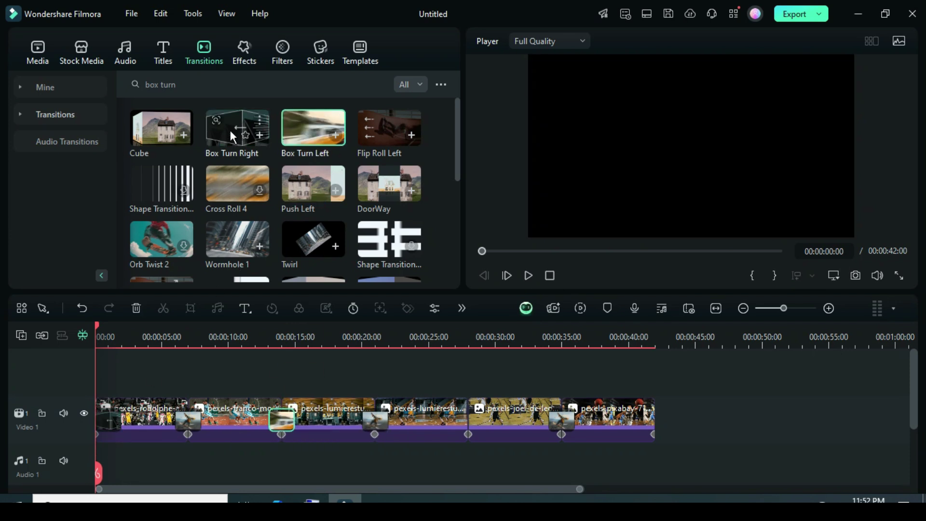
{"action": "left_click_drag", "start_coordinate": [232, 137], "coordinate": [466, 419]}
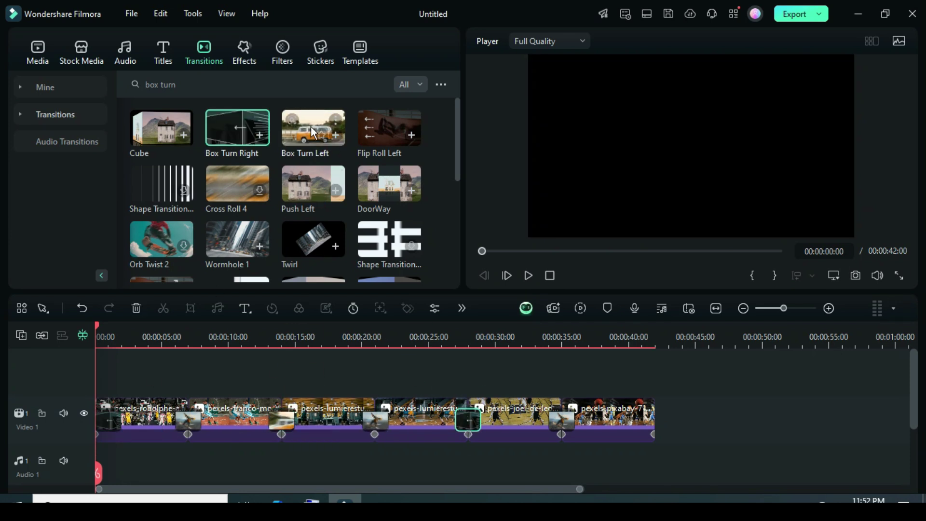
{"action": "left_click_drag", "start_coordinate": [311, 126], "coordinate": [621, 434]}
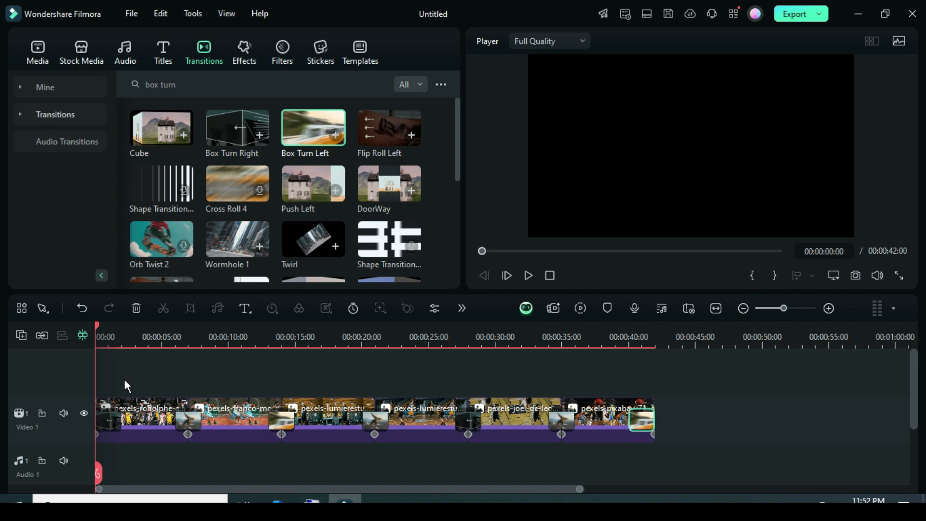
{"action": "left_click", "coordinate": [581, 308]}
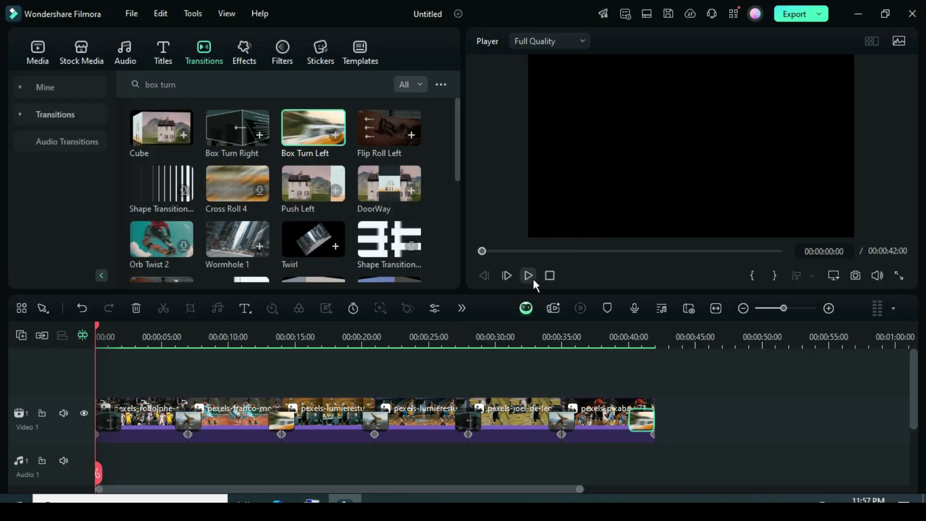
- Play the rendered slideshow, pause it, and rewind to 00:00:00:00
{"action": "left_click", "coordinate": [531, 277]}
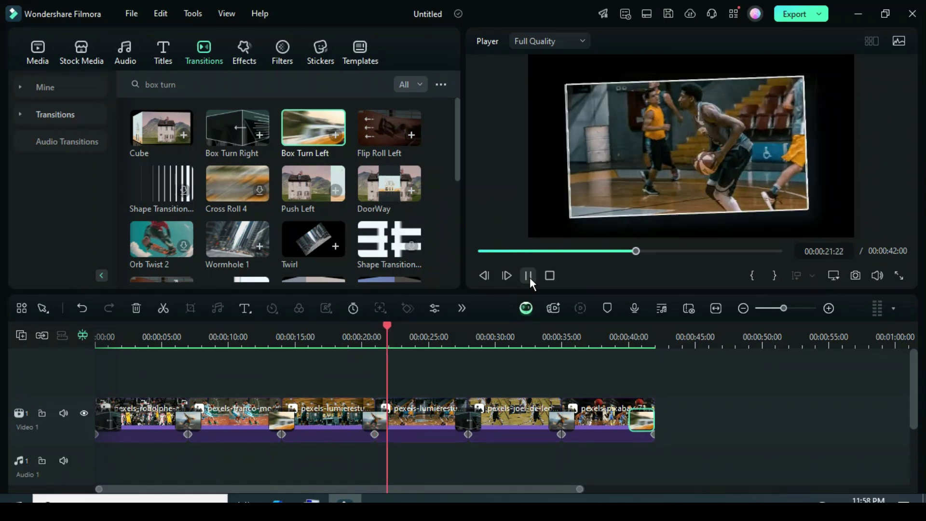
{"action": "left_click", "coordinate": [528, 277]}
{"action": "left_click", "coordinate": [478, 252]}
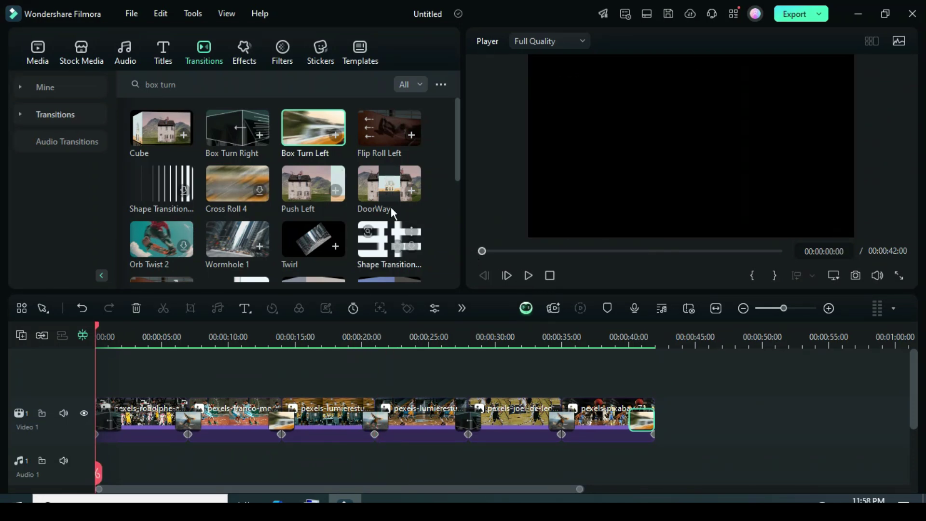
- Find the Interwoven effect and place it on a new layer above the clips
{"action": "left_click", "coordinate": [244, 54]}
{"action": "left_click", "coordinate": [163, 87]}
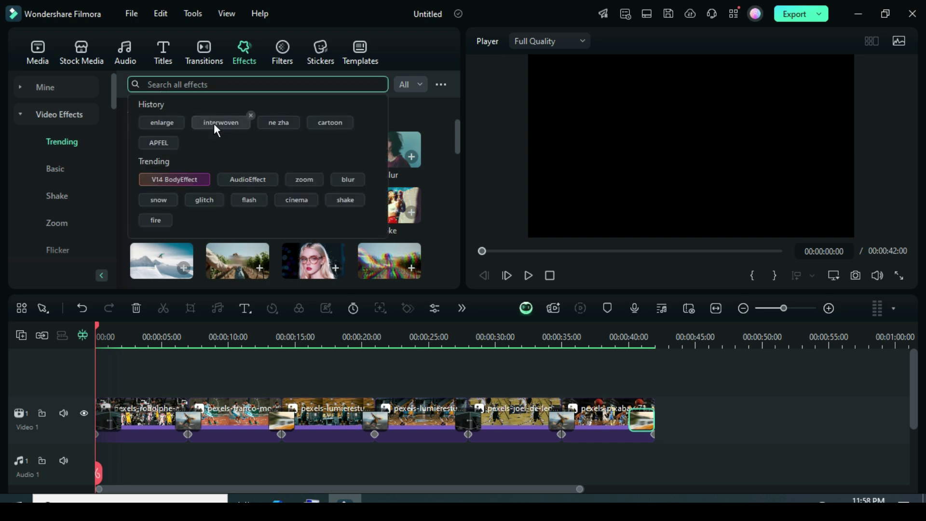
{"action": "left_click", "coordinate": [213, 124]}
{"action": "scroll", "coordinate": [288, 336], "scroll_direction": "down", "scroll_amount": 2}
{"action": "scroll", "coordinate": [289, 336], "scroll_direction": "down", "scroll_amount": 1}
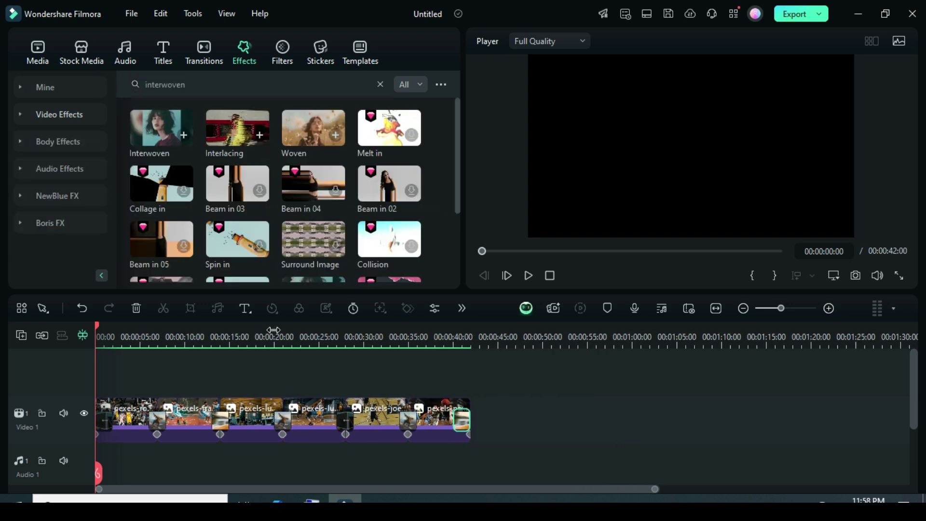
{"action": "left_click_drag", "start_coordinate": [147, 128], "coordinate": [469, 408]}
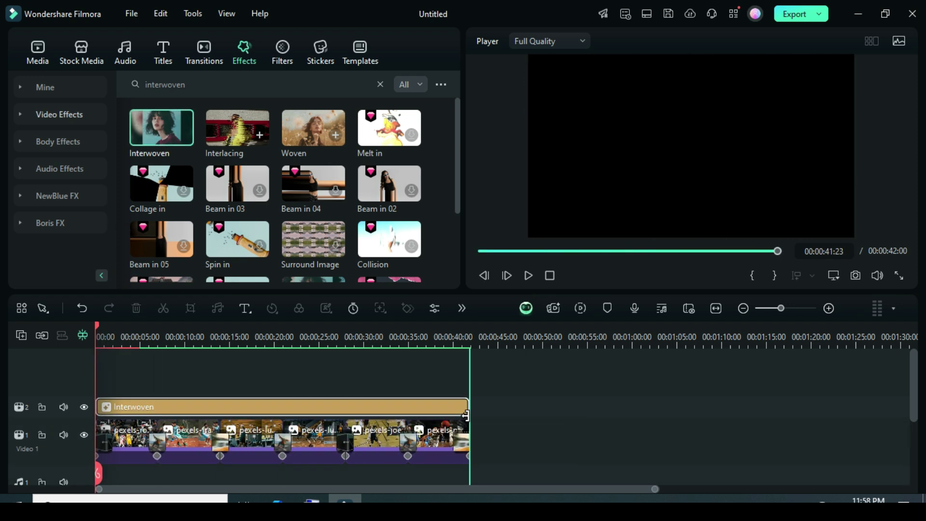
- Set Interwoven to Source Width 0.25, Background Luminance -50 and Opacity 80%
{"action": "double_click", "coordinate": [234, 406]}
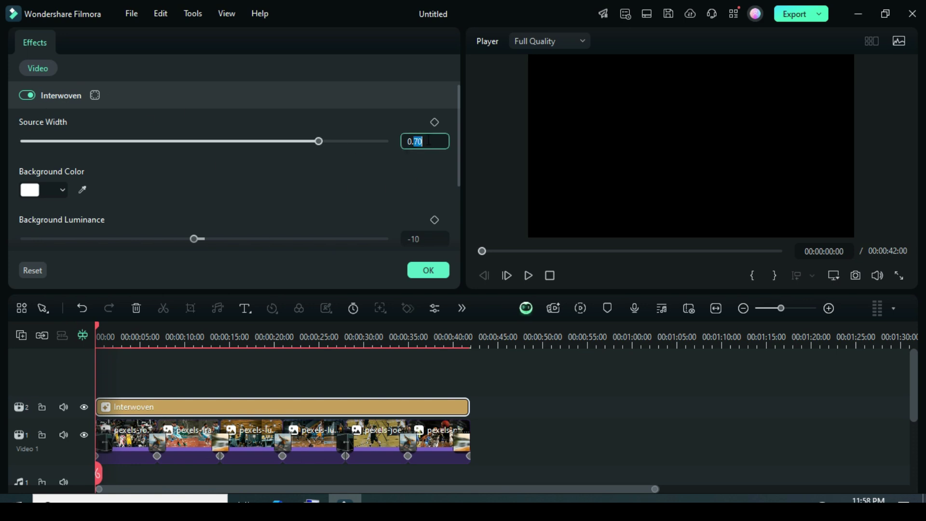
{"action": "type", "text": "0.25"}
{"action": "key", "text": "Return"}
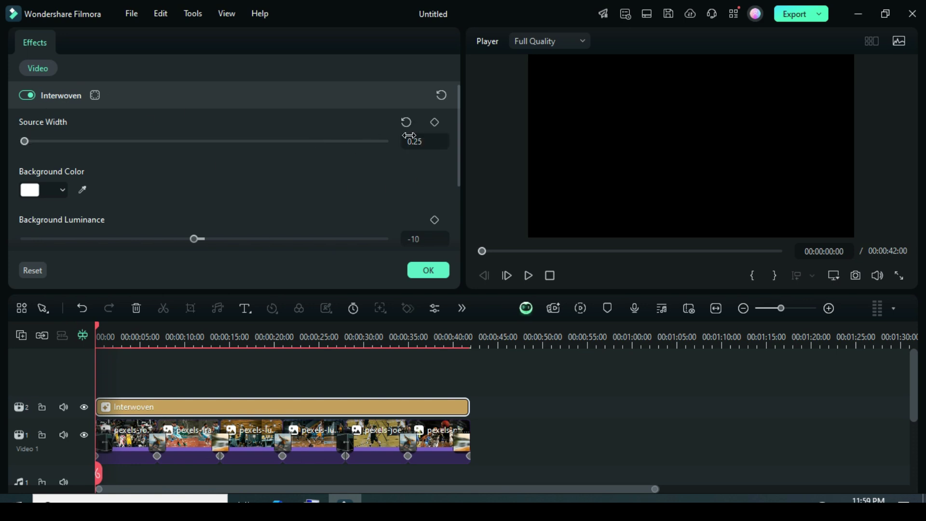
{"action": "left_click_drag", "start_coordinate": [458, 117], "coordinate": [464, 164]}
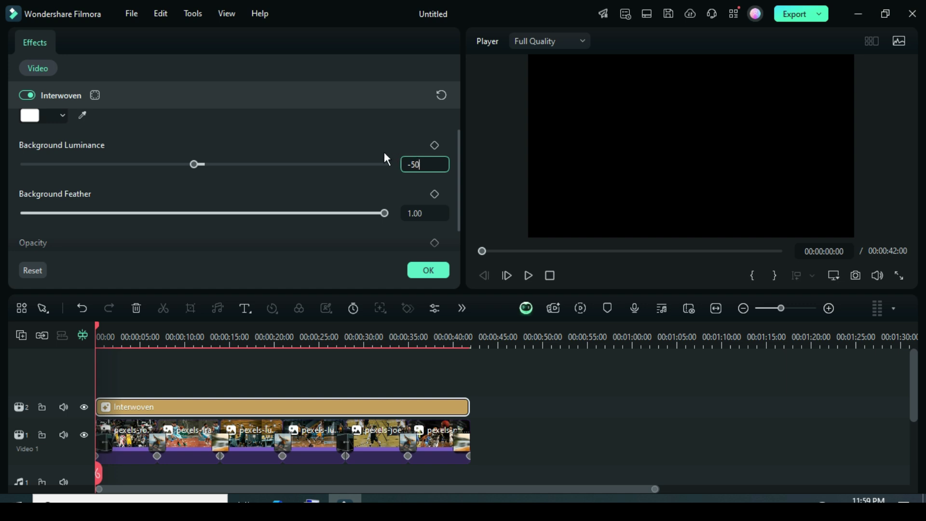
{"action": "left_click_drag", "start_coordinate": [458, 154], "coordinate": [457, 174]}
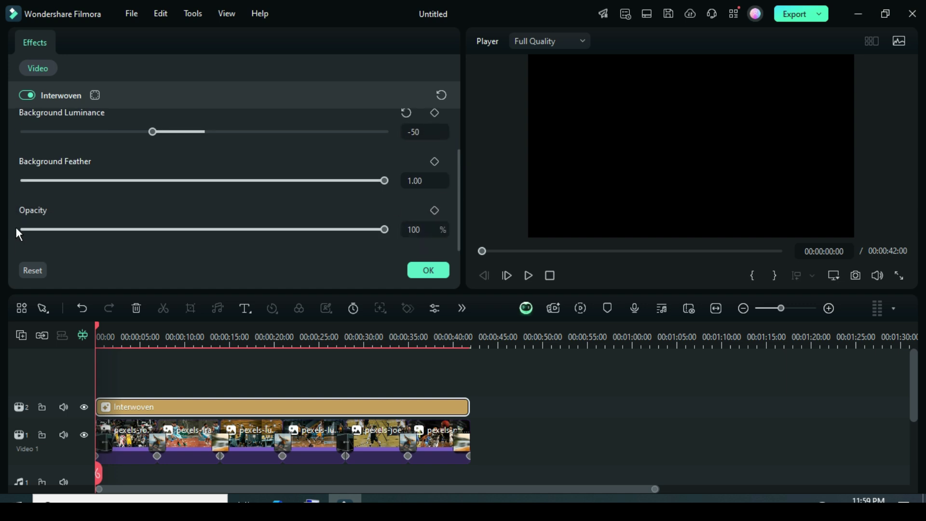
{"action": "left_click", "coordinate": [414, 230]}
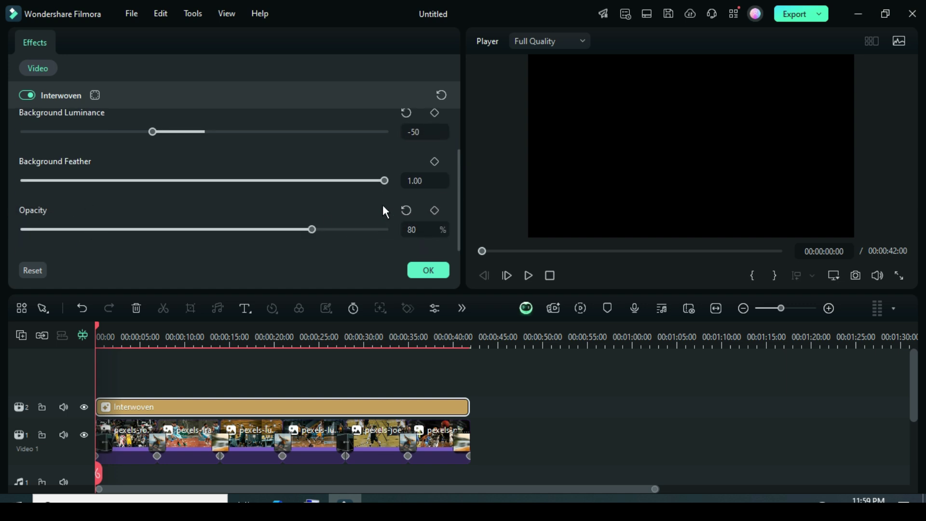
{"action": "left_click", "coordinate": [420, 273]}
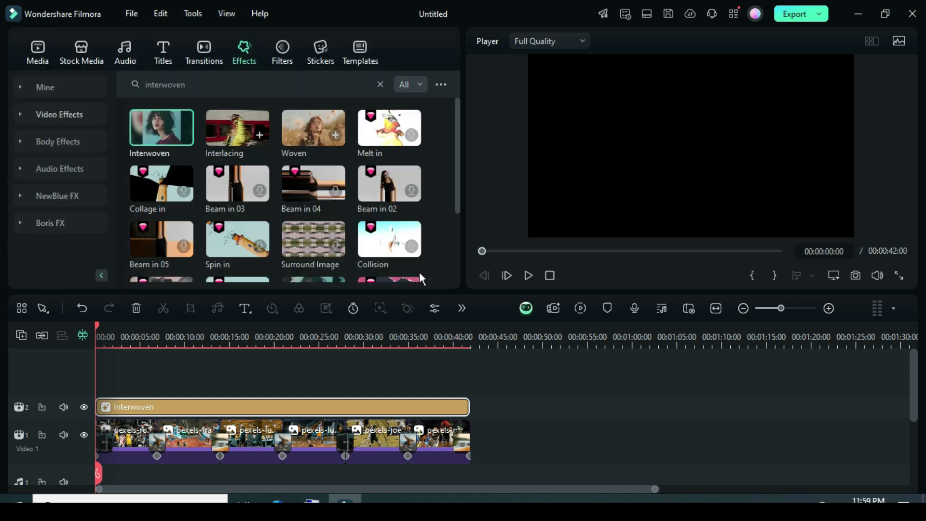
- Add the Enlarge effect on a new layer above Interwoven
{"action": "left_click", "coordinate": [379, 84]}
{"action": "left_click", "coordinate": [163, 82]}
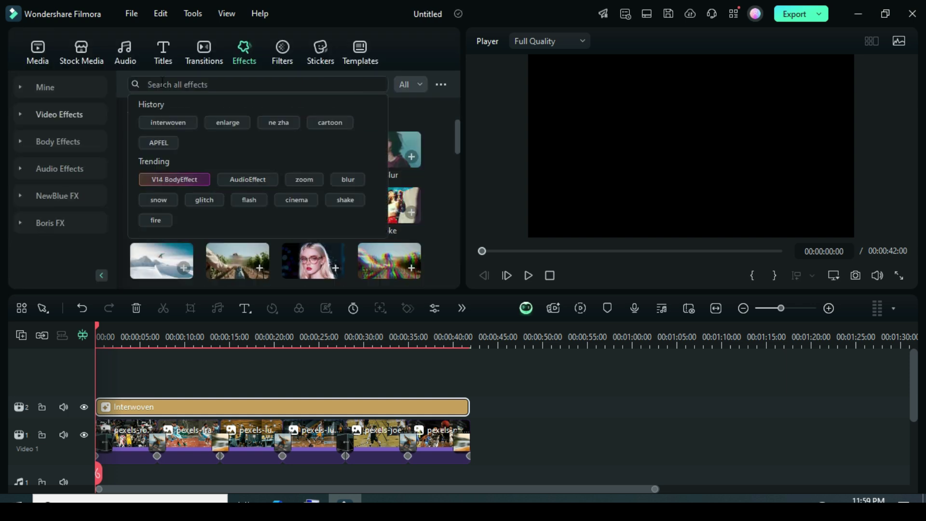
{"action": "left_click", "coordinate": [223, 125]}
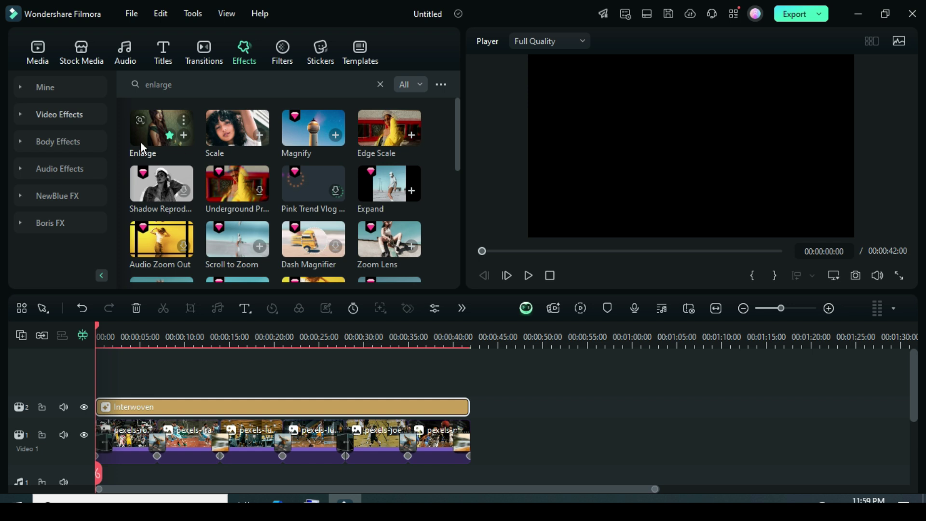
{"action": "left_click_drag", "start_coordinate": [152, 138], "coordinate": [469, 407]}
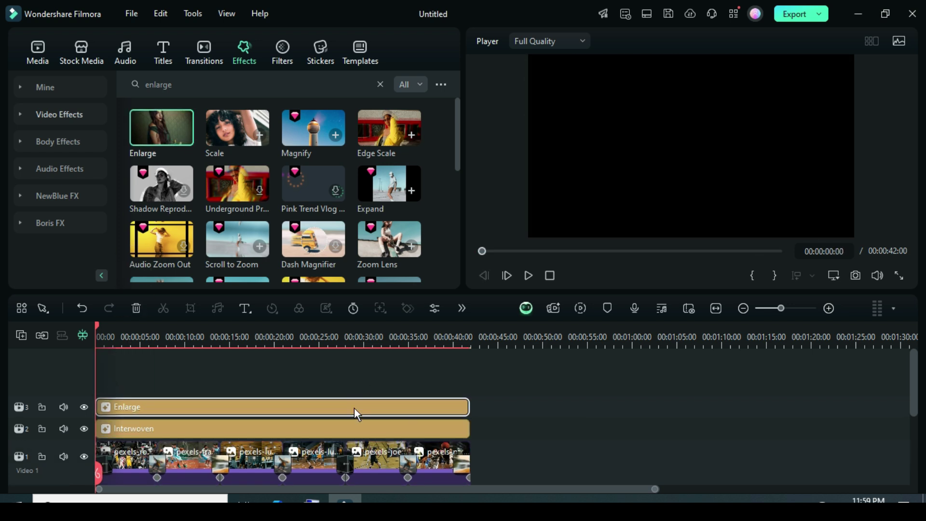
- Add Apfel as the top effect layer with its opacity at 30%
{"action": "left_click", "coordinate": [380, 84]}
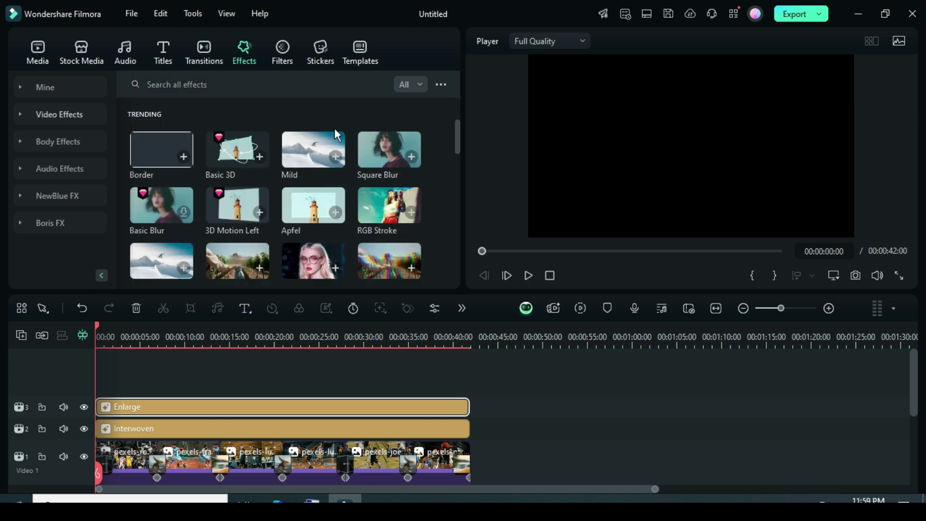
{"action": "left_click_drag", "start_coordinate": [311, 207], "coordinate": [469, 406]}
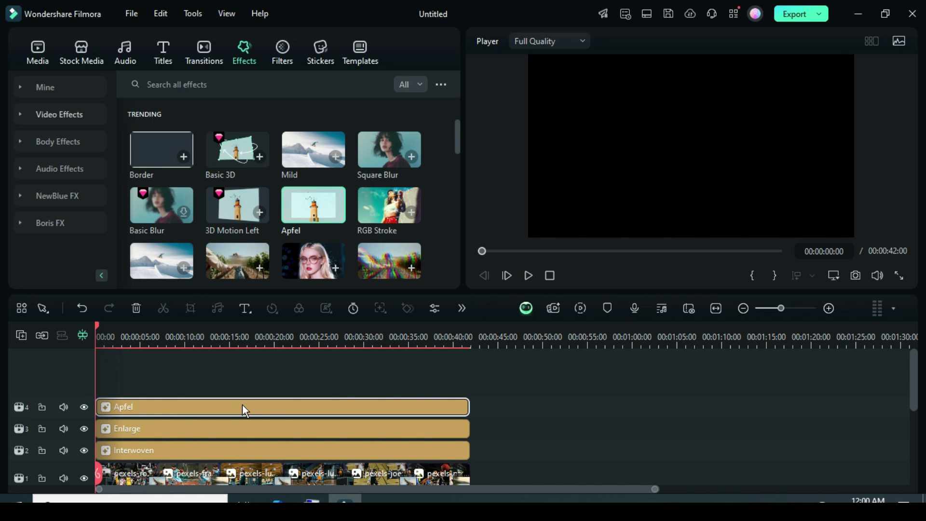
{"action": "double_click", "coordinate": [242, 404]}
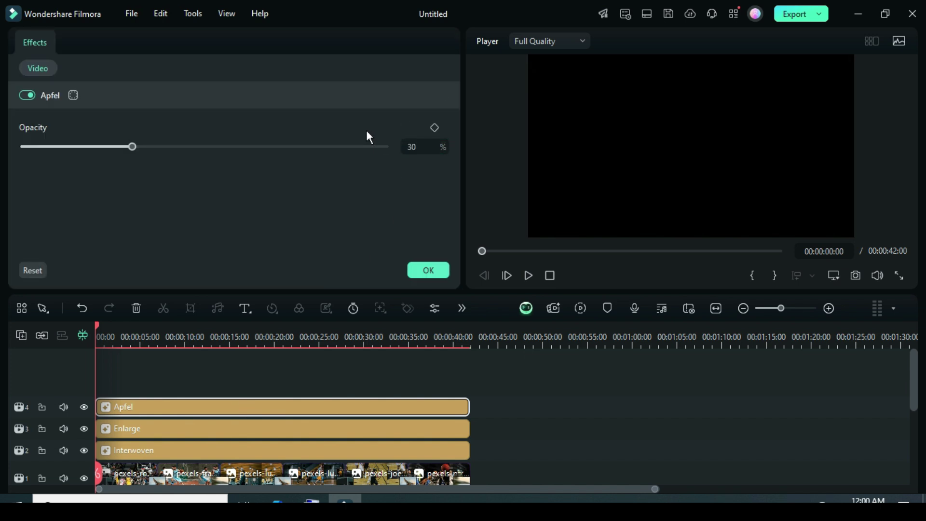
{"action": "left_click", "coordinate": [426, 271]}
- Render and play a preview with all three effect layers, then rewind to the start
{"action": "left_click", "coordinate": [37, 48]}
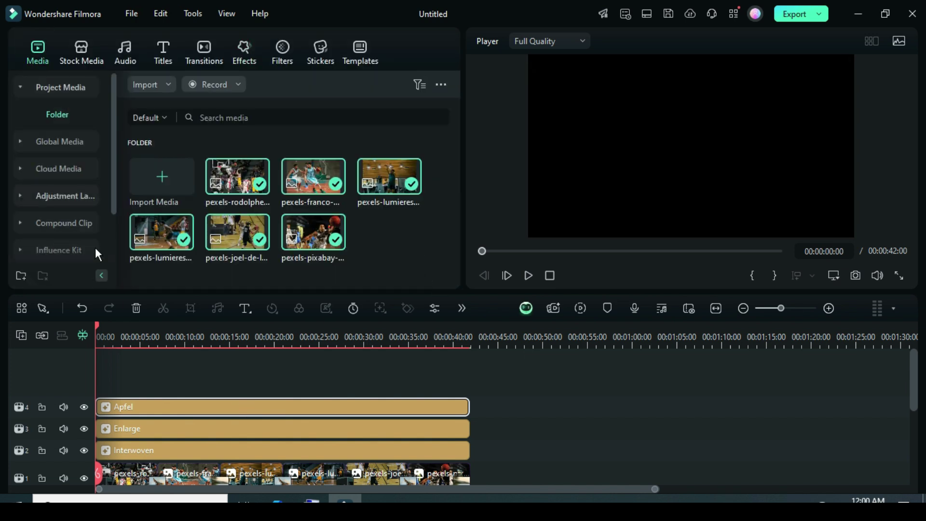
{"action": "scroll", "coordinate": [149, 377], "scroll_direction": "down", "scroll_amount": 2}
{"action": "scroll", "coordinate": [396, 436], "scroll_direction": "up", "scroll_amount": 1}
{"action": "left_click", "coordinate": [580, 308]}
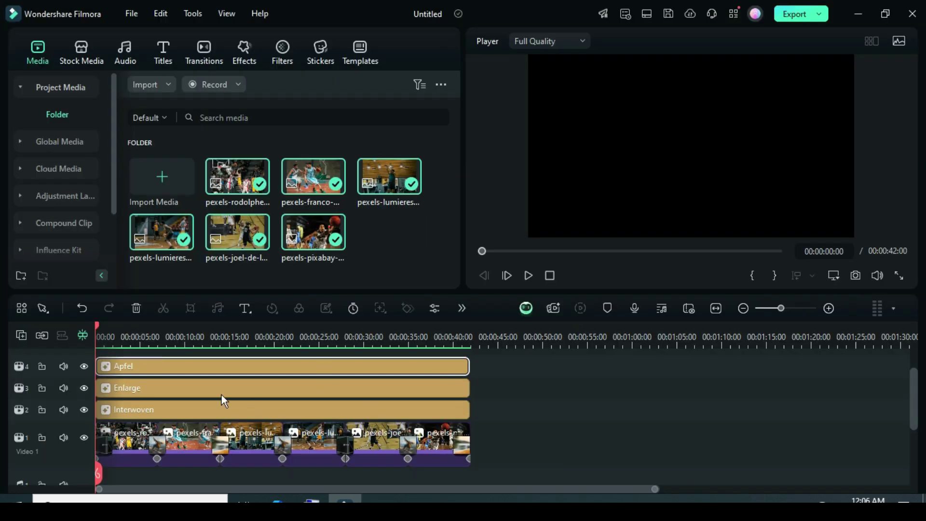
{"action": "scroll", "coordinate": [264, 419], "scroll_direction": "up", "scroll_amount": 1}
{"action": "scroll", "coordinate": [264, 419], "scroll_direction": "down", "scroll_amount": 1}
{"action": "left_click", "coordinate": [529, 276]}
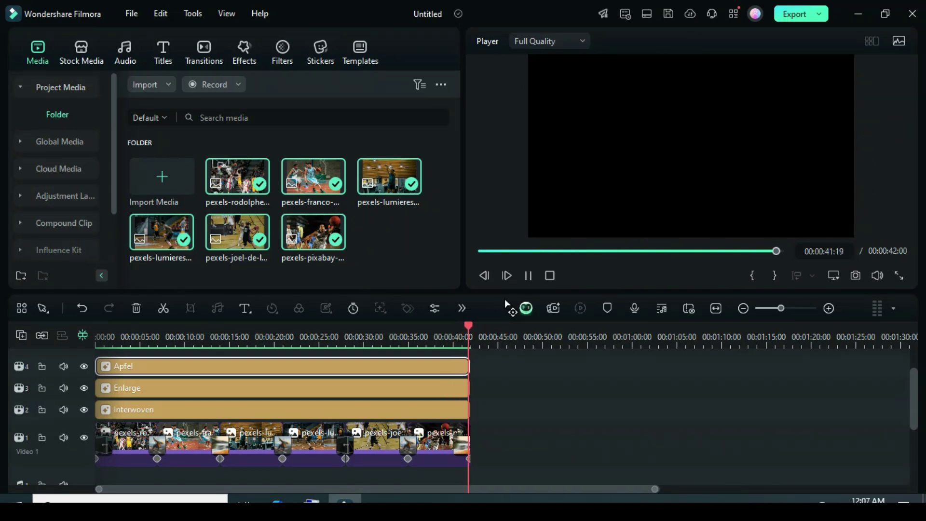
{"action": "left_click", "coordinate": [480, 251]}
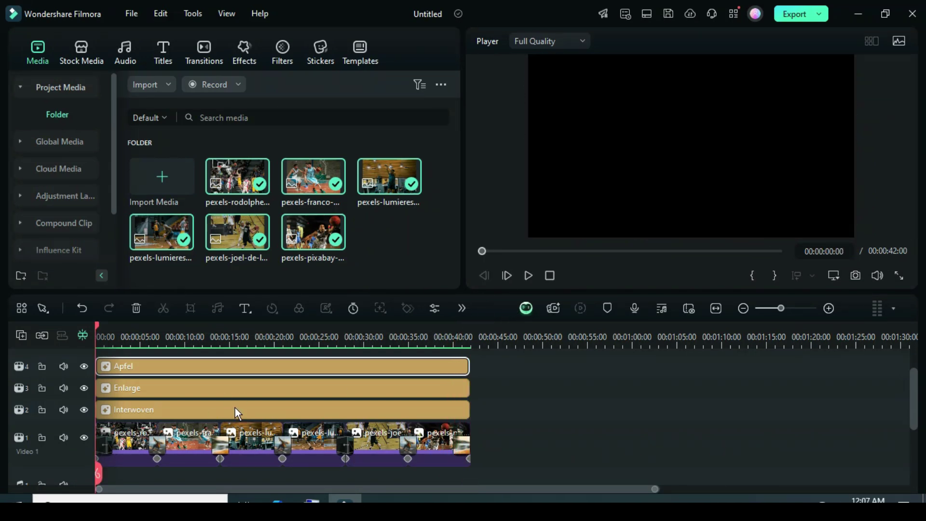
- Change the Interwoven layer's Background Color to red
{"action": "double_click", "coordinate": [219, 410]}
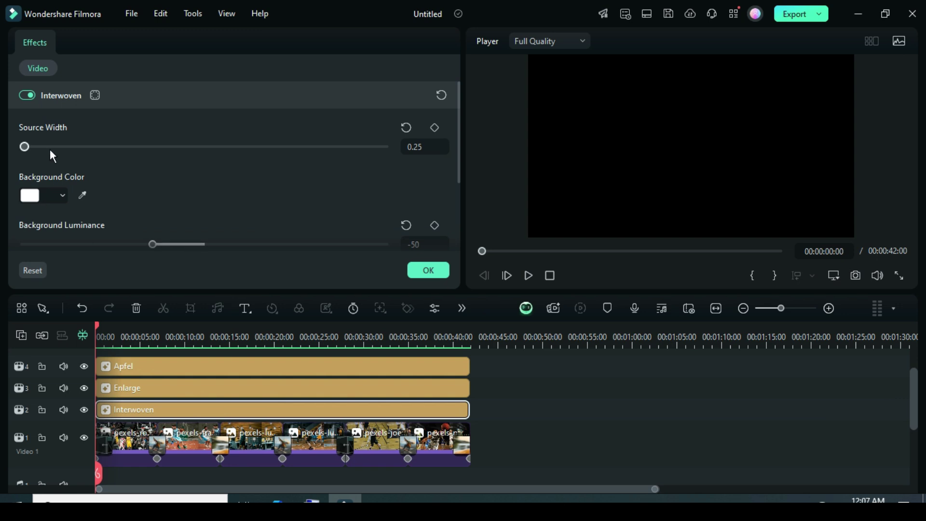
{"action": "left_click", "coordinate": [58, 195]}
{"action": "left_click", "coordinate": [82, 312]}
{"action": "left_click", "coordinate": [419, 271]}
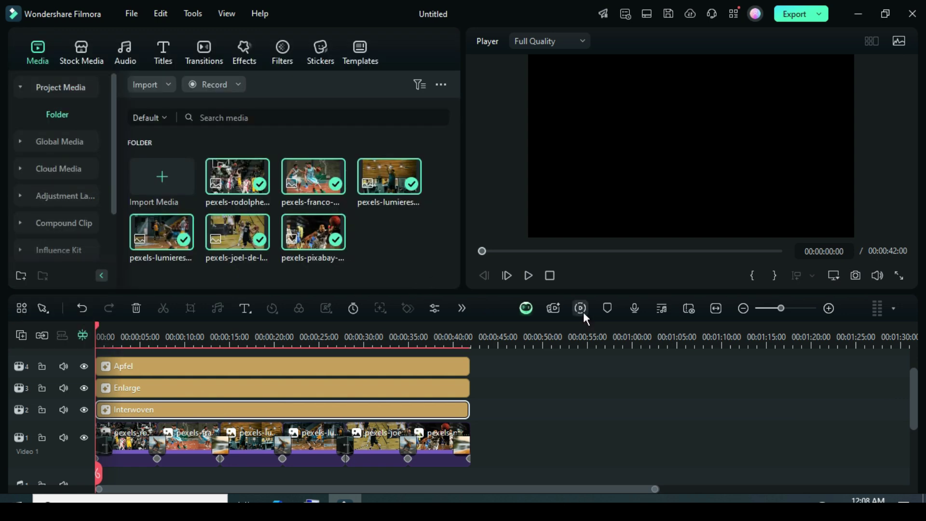